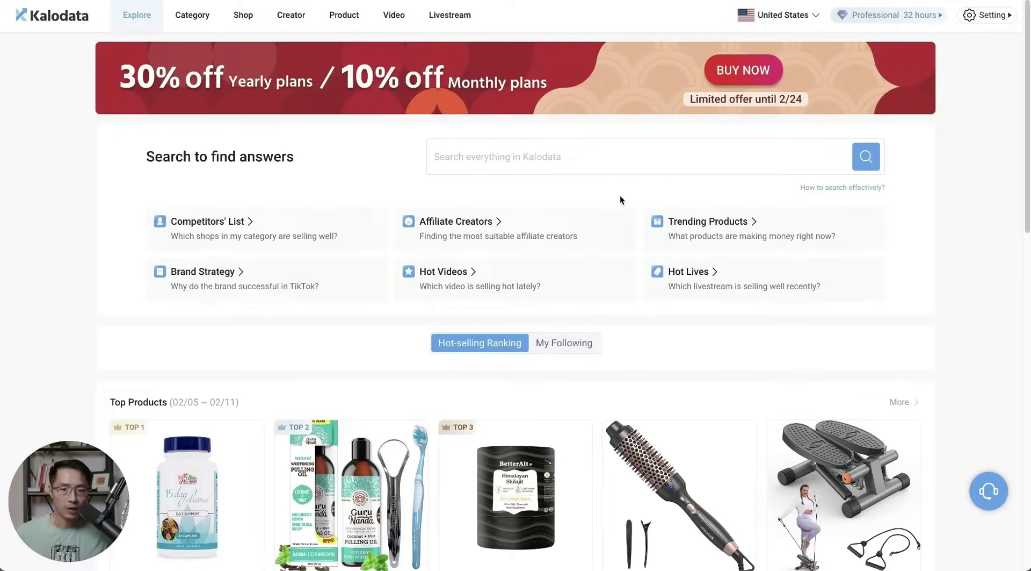
Go to the Kalodata landing page and browse feature sections like Influencer Collaboration and Advertising Optimization
left_click(76, 20)
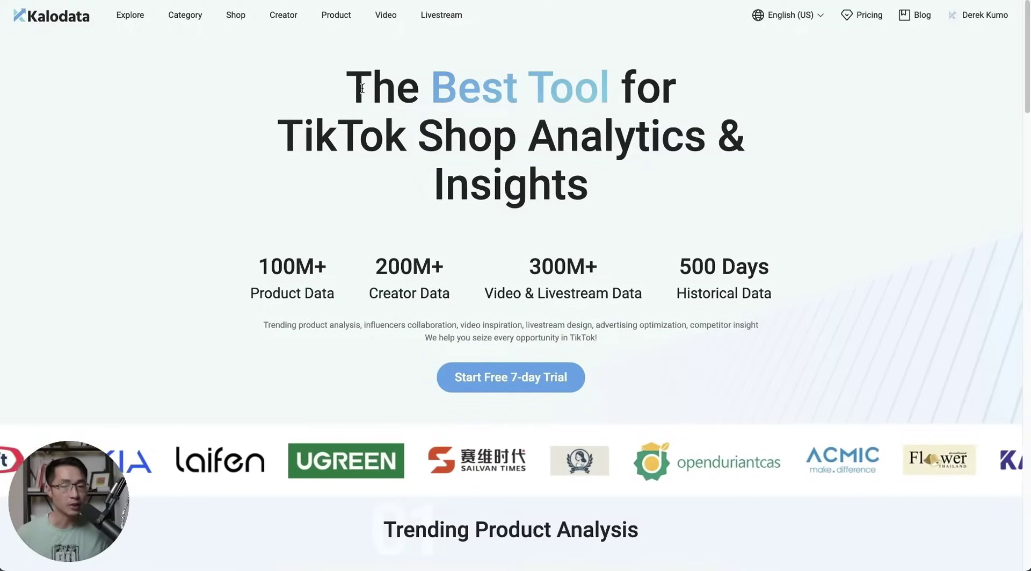
scroll(653, 280, "down", 8)
scroll(652, 280, "down", 5)
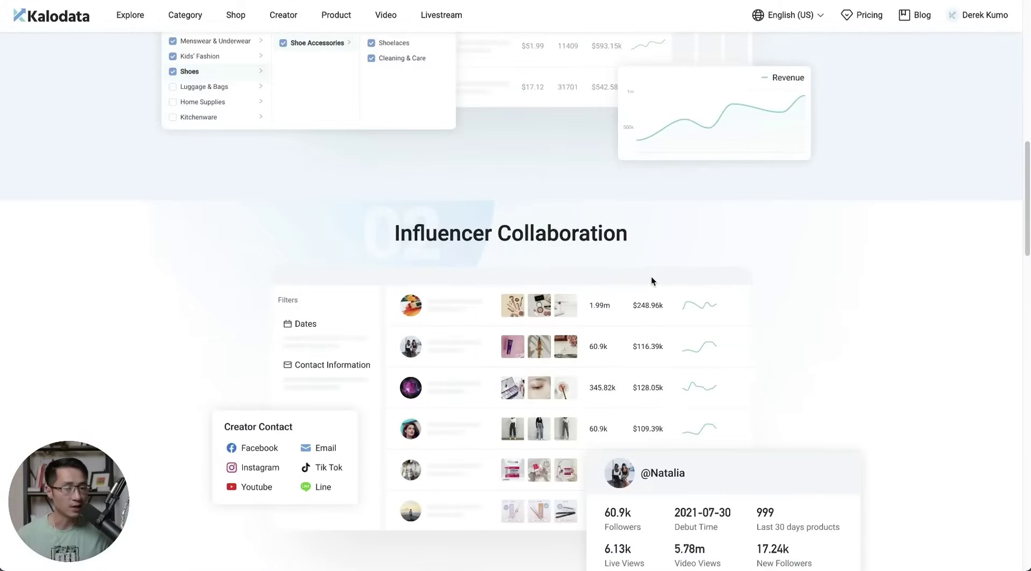
scroll(652, 279, "down", 5)
scroll(652, 276, "down", 3)
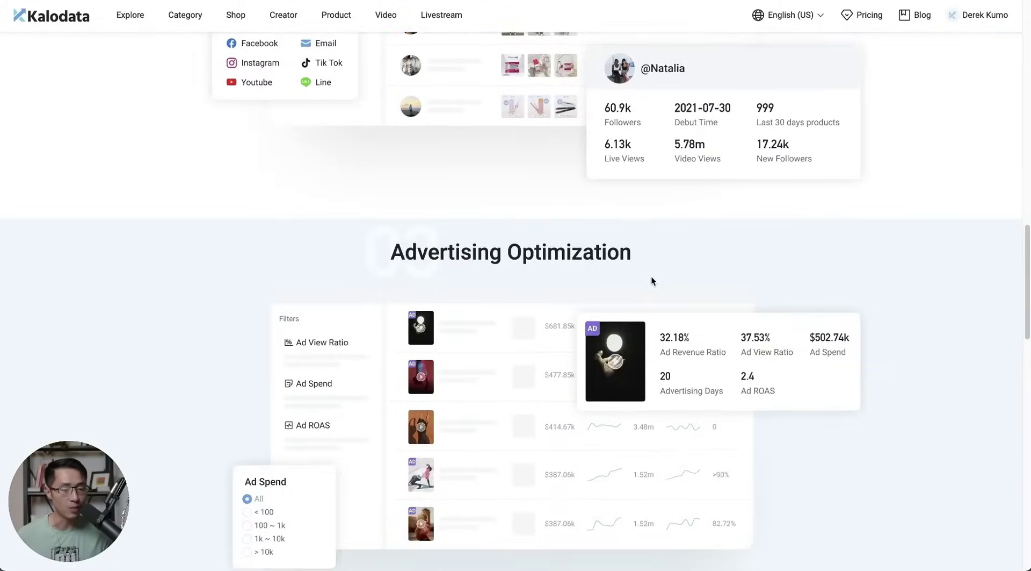
scroll(656, 274, "up", 20)
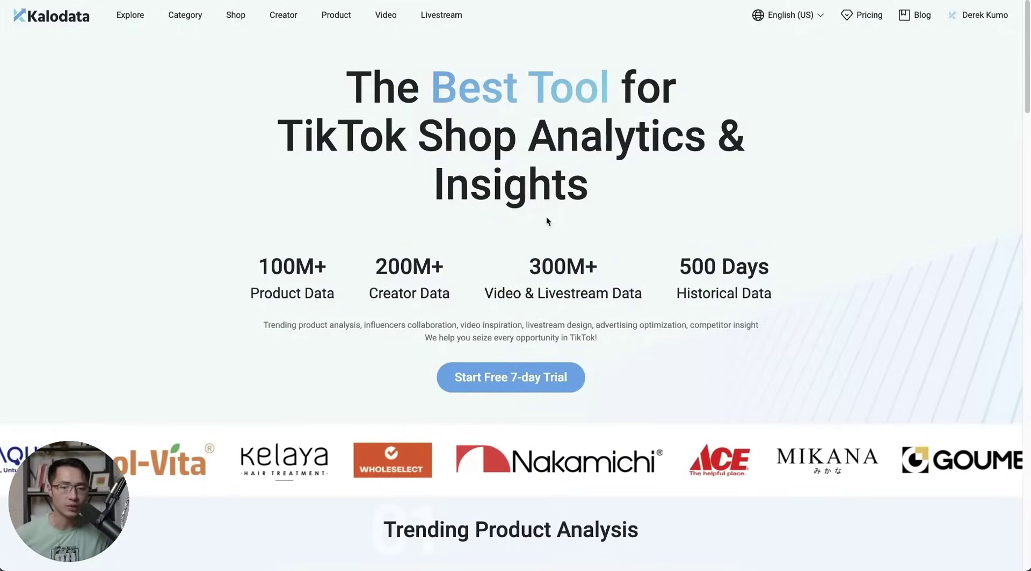
Start the free 7-day trial to reach Explore and open the TOP 2 GuruNanda Cocomint Pulling Oil
left_click(525, 376)
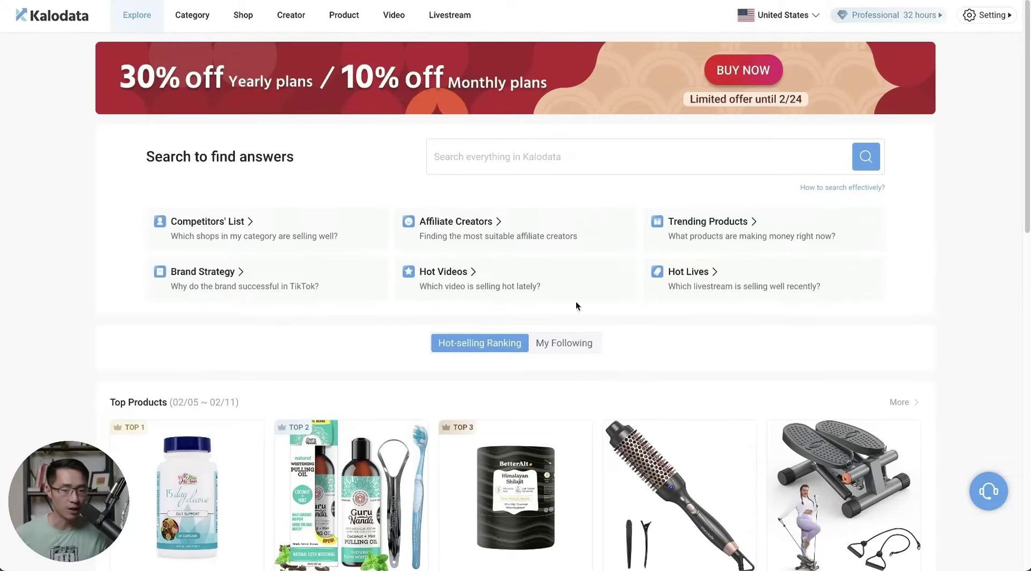
scroll(108, 235, "down", 2)
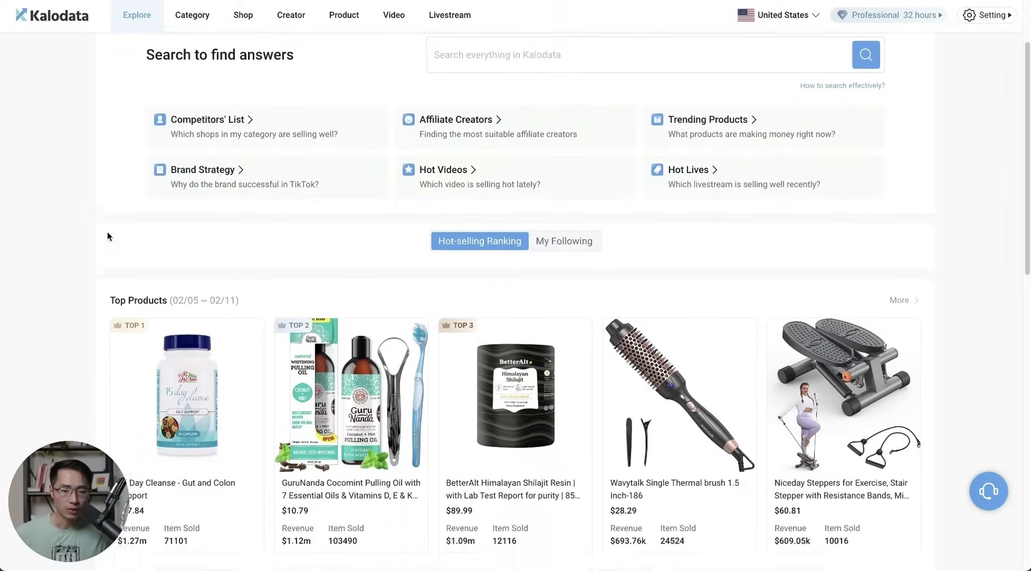
scroll(107, 235, "down", 4)
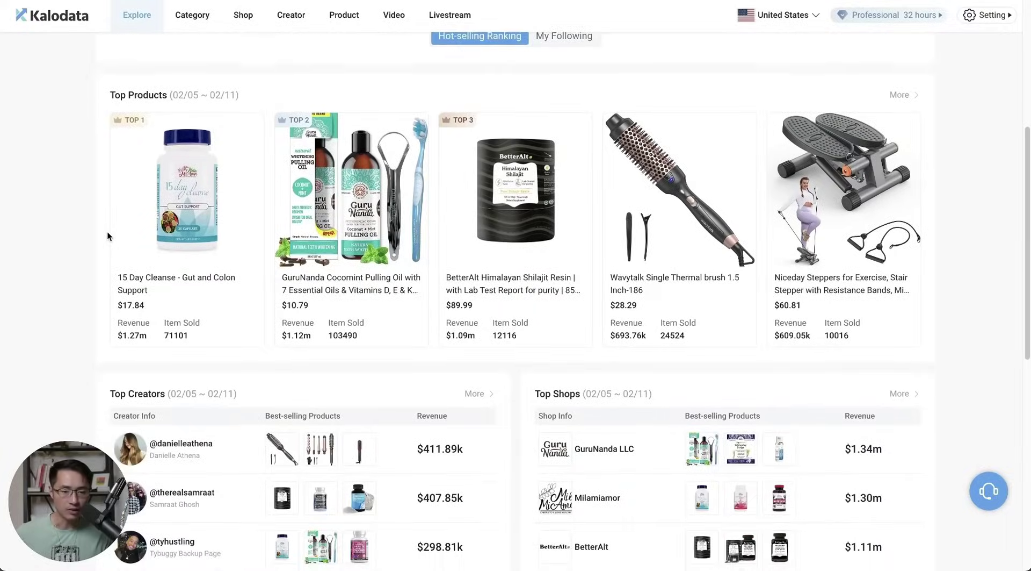
left_click(337, 202)
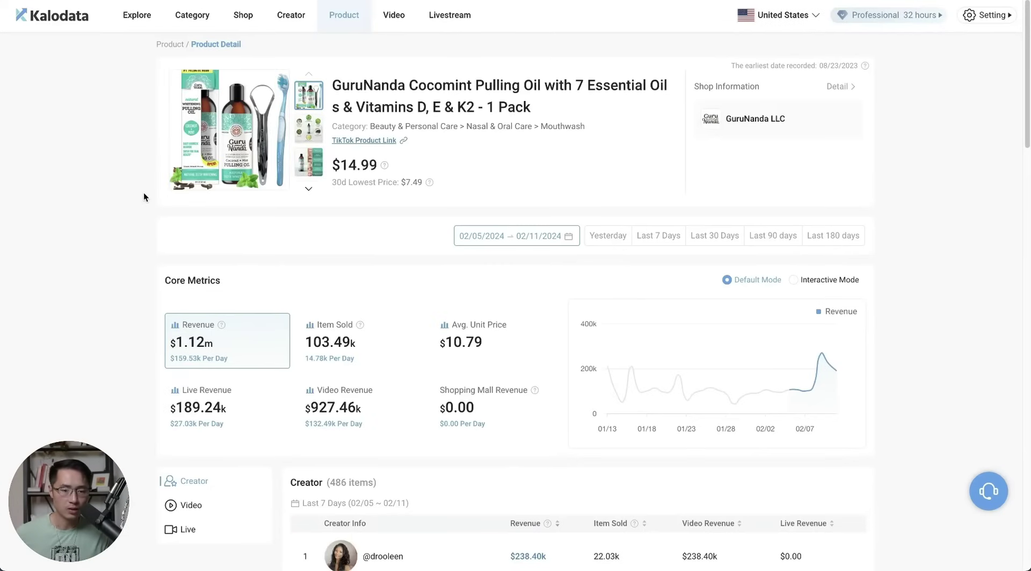
scroll(164, 199, "down", 1)
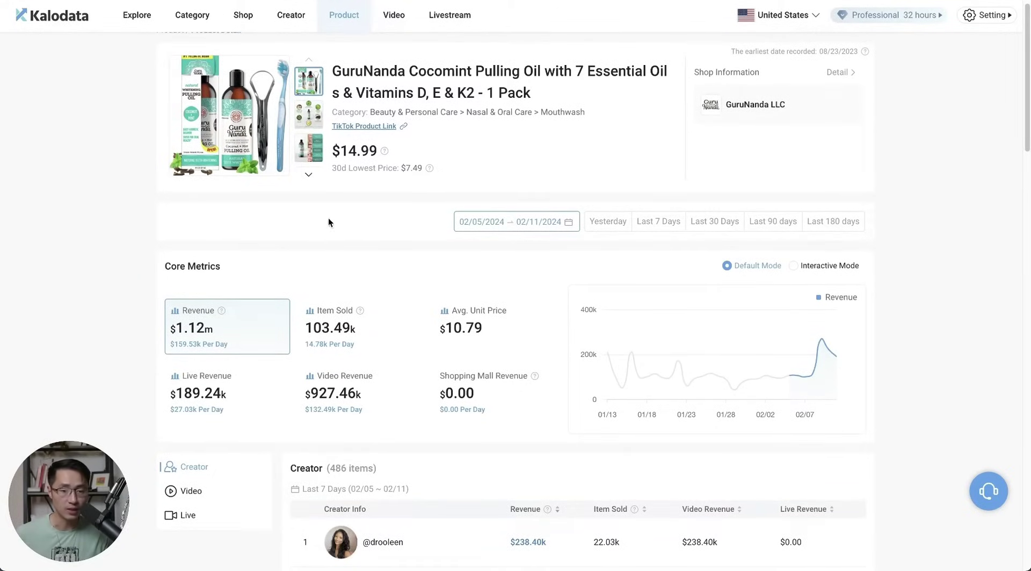
scroll(328, 223, "down", 1)
scroll(322, 301, "down", 5)
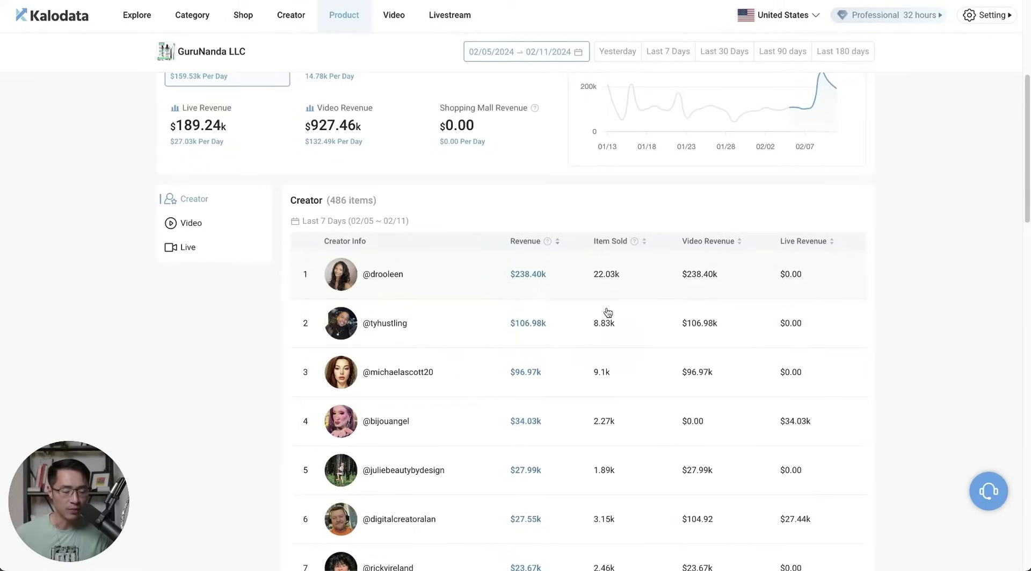
scroll(922, 311, "down", 1)
scroll(923, 307, "down", 6)
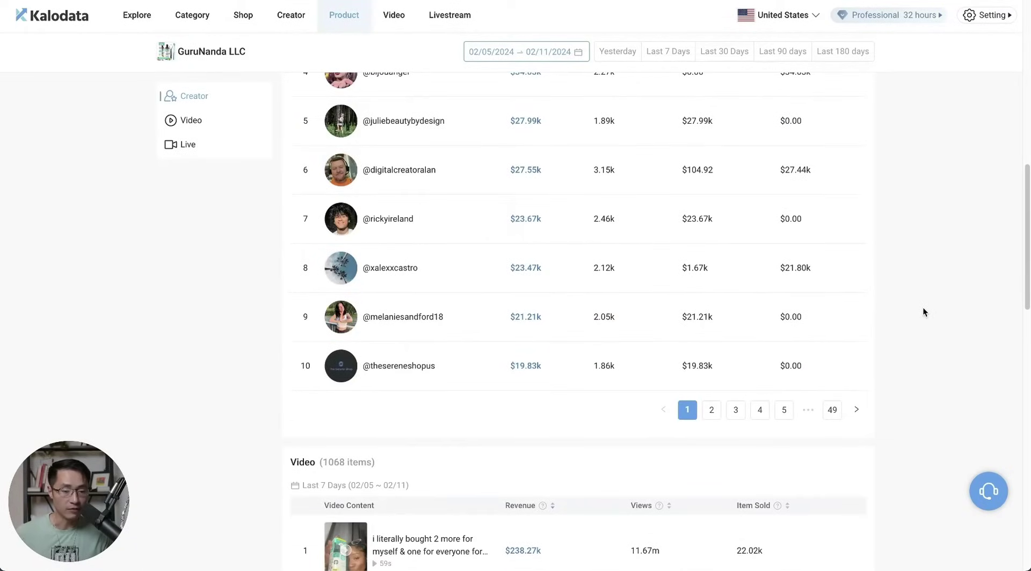
scroll(923, 311, "down", 3)
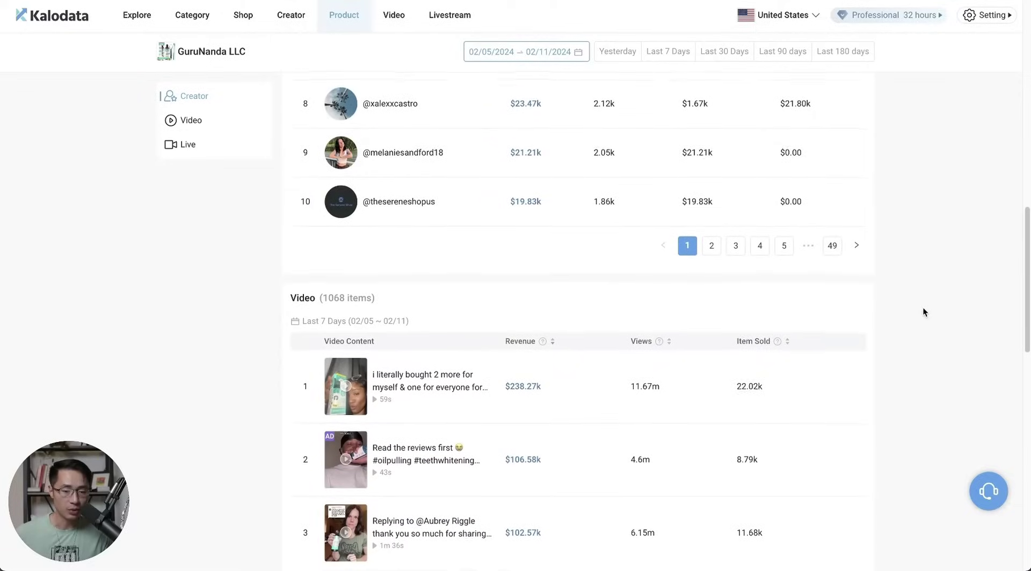
scroll(923, 312, "down", 2)
scroll(487, 337, "down", 1)
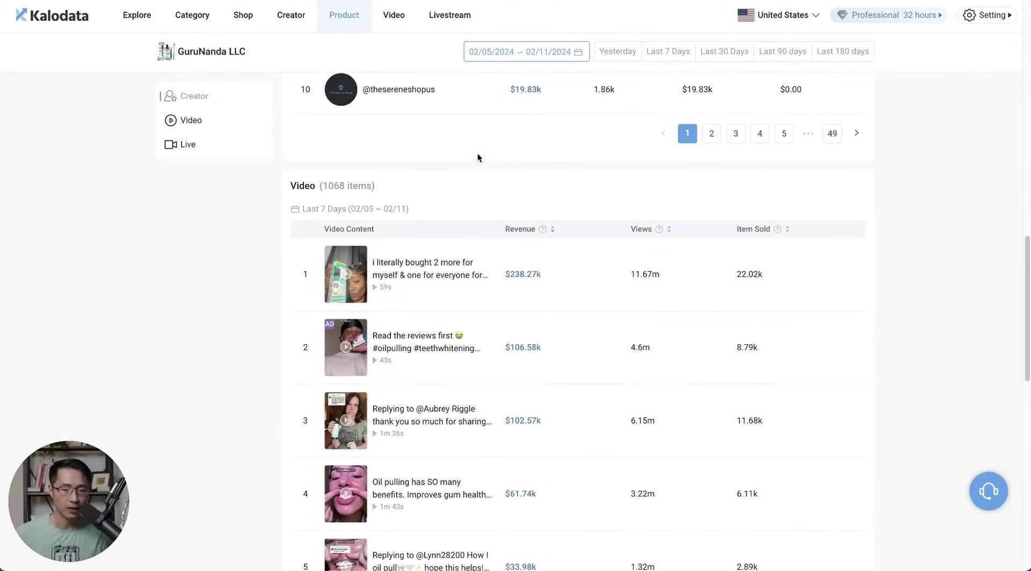
Play the GuruNanda product's top video, pause it at 00:12, and start exporting its script
left_click(346, 285)
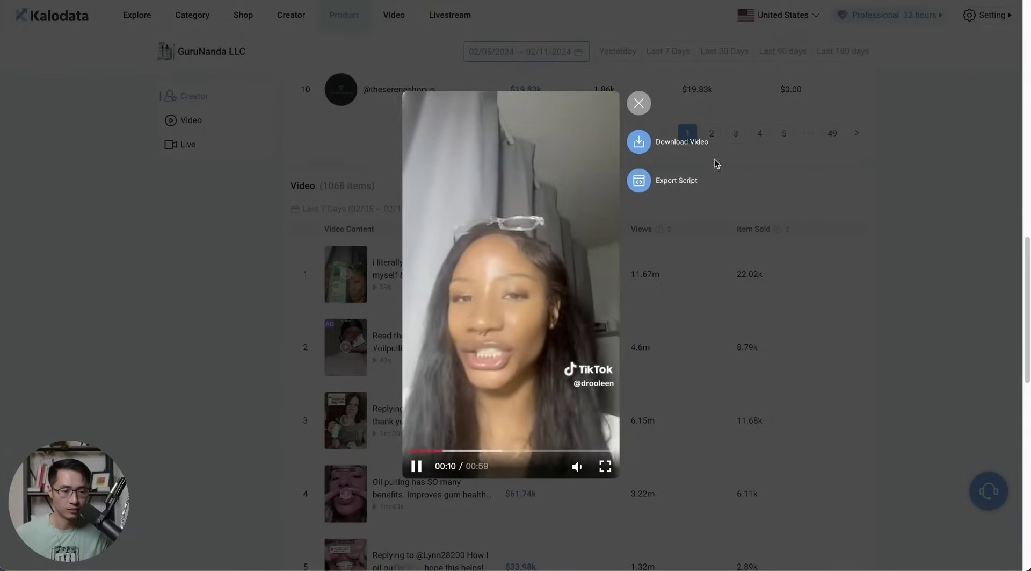
left_click(484, 165)
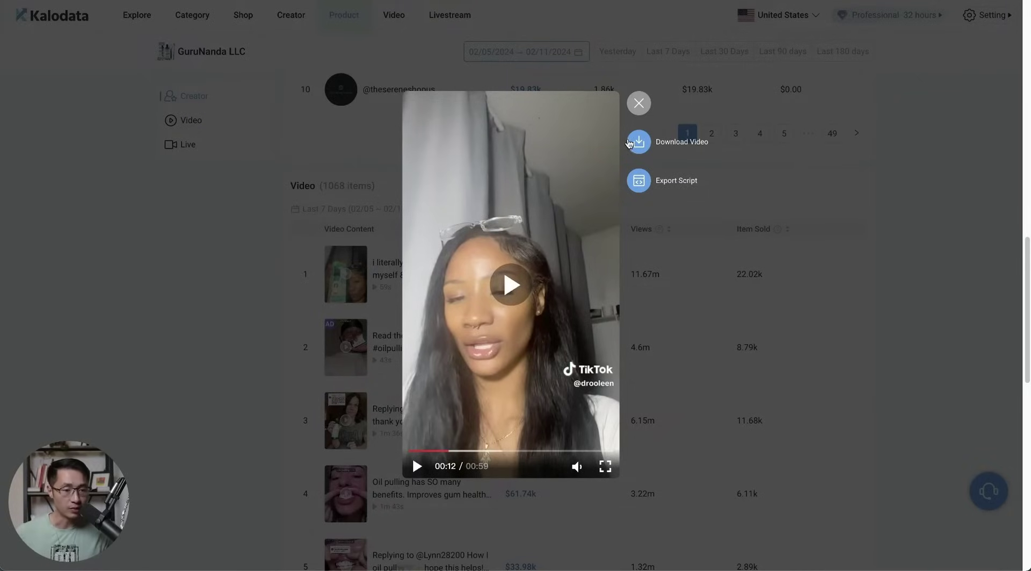
left_click(639, 183)
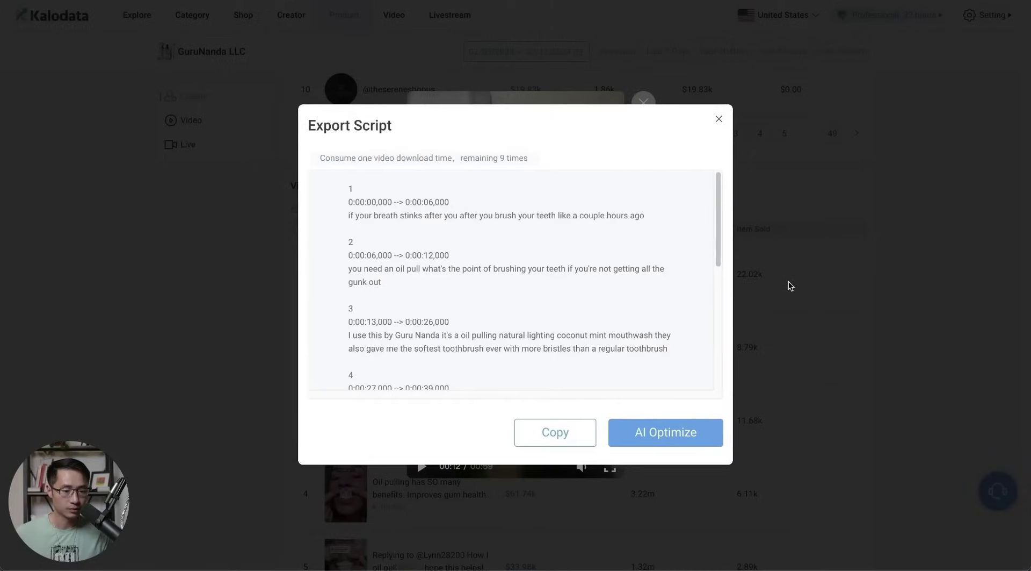
Read through the timestamped transcript, try AI Optimize, then close Kalo AI and the Export Script dialog
left_click(720, 184)
left_click(717, 203)
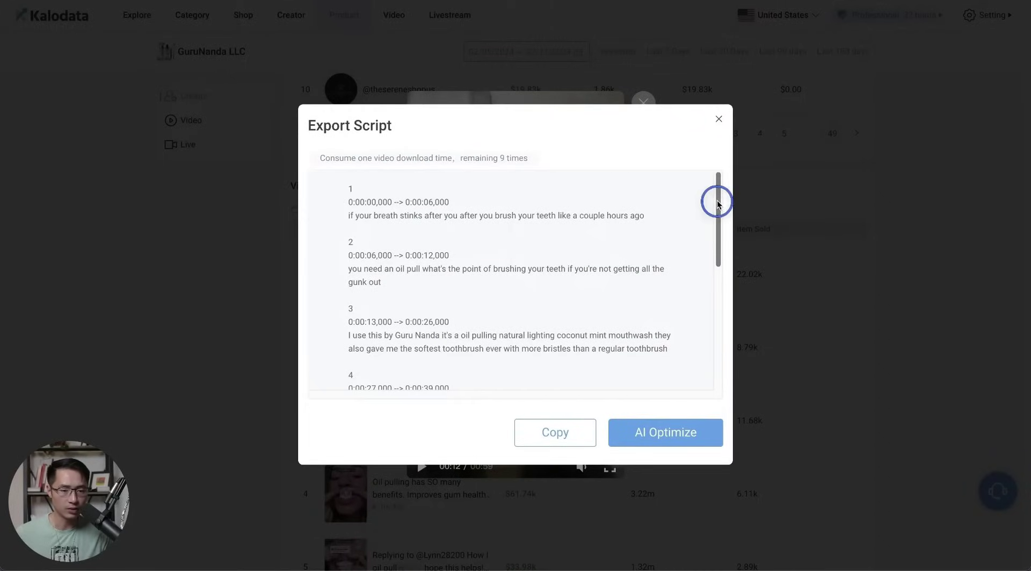
left_click_drag(718, 203, 730, 345)
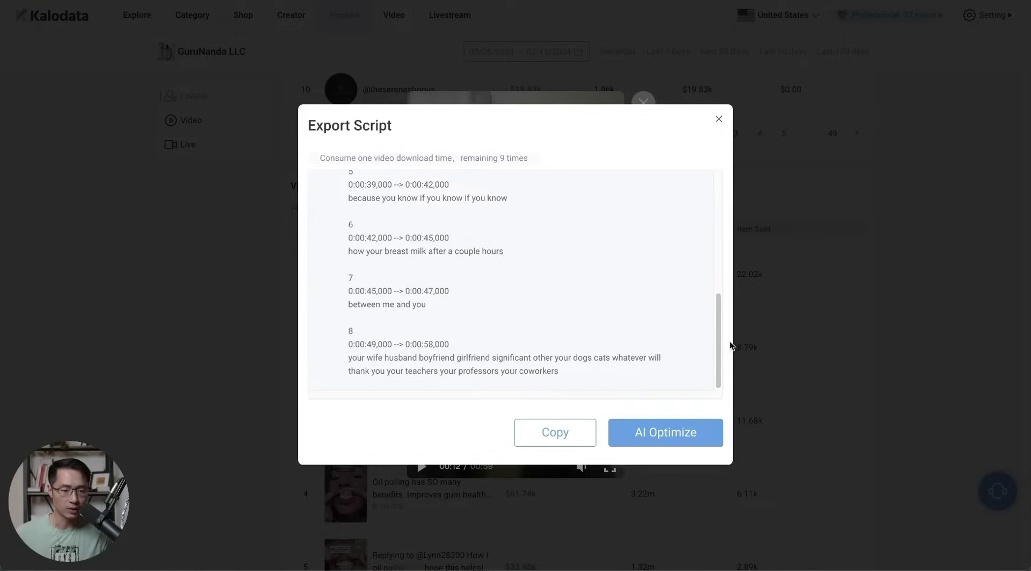
left_click(666, 439)
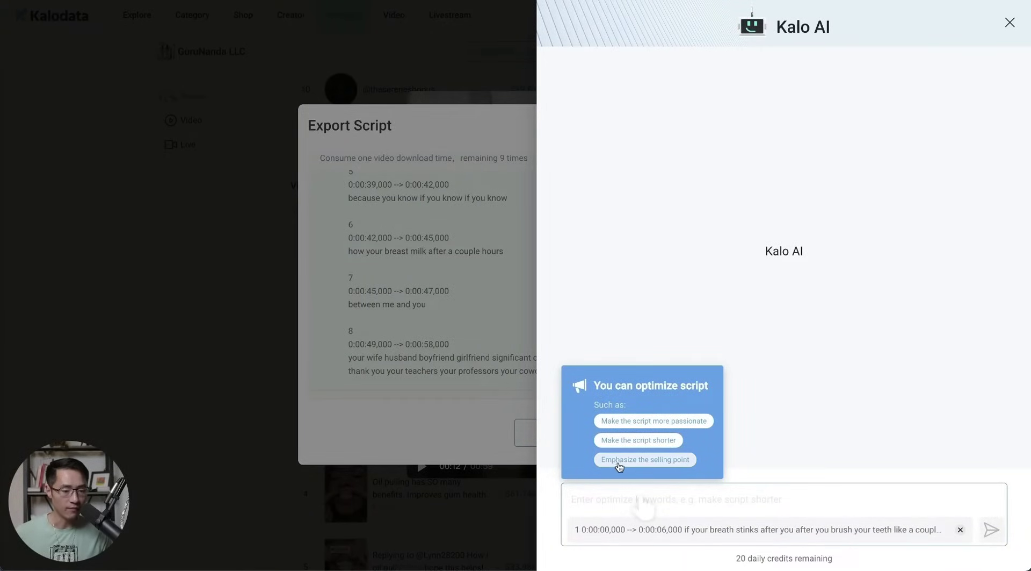
key("Escape")
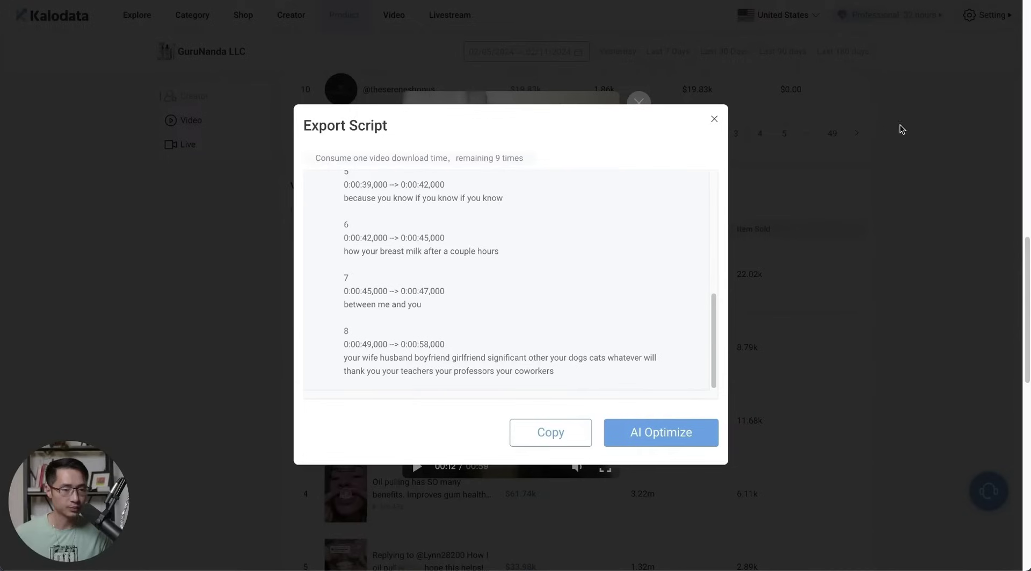
left_click(715, 119)
Close the video player and open the top GuruNanda video's detail page
left_click(639, 102)
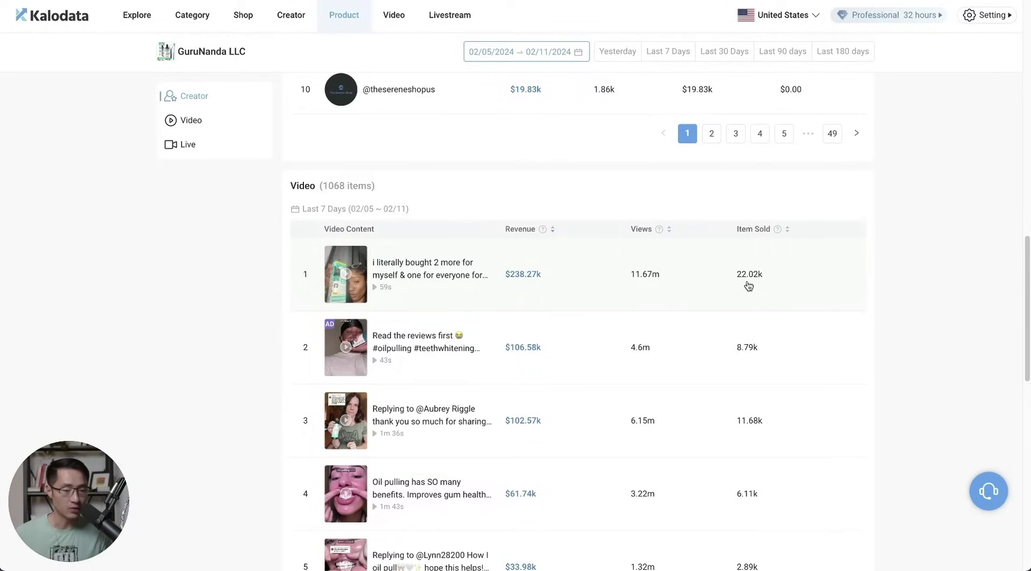
scroll(751, 287, "up", 1)
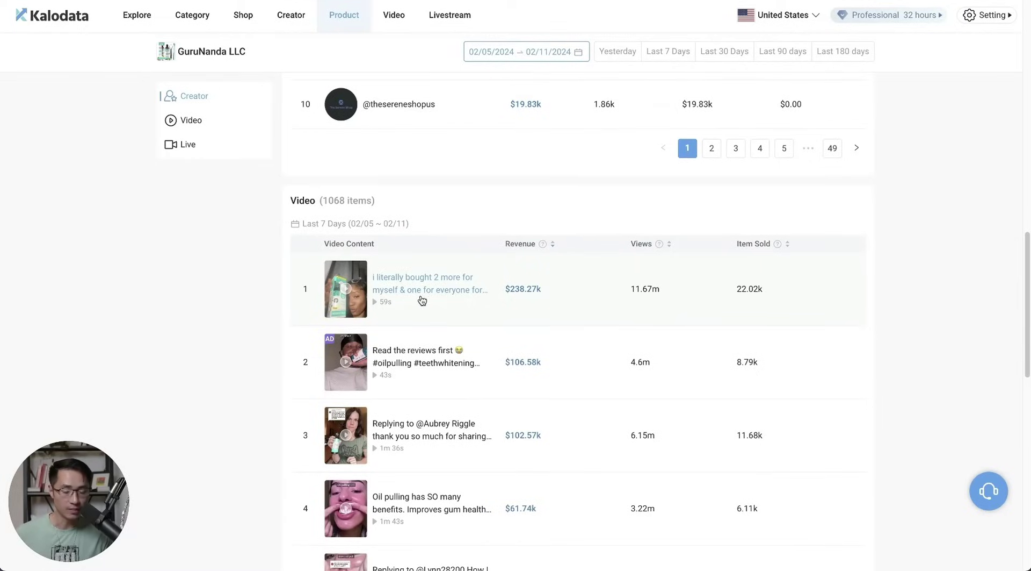
left_click(424, 289)
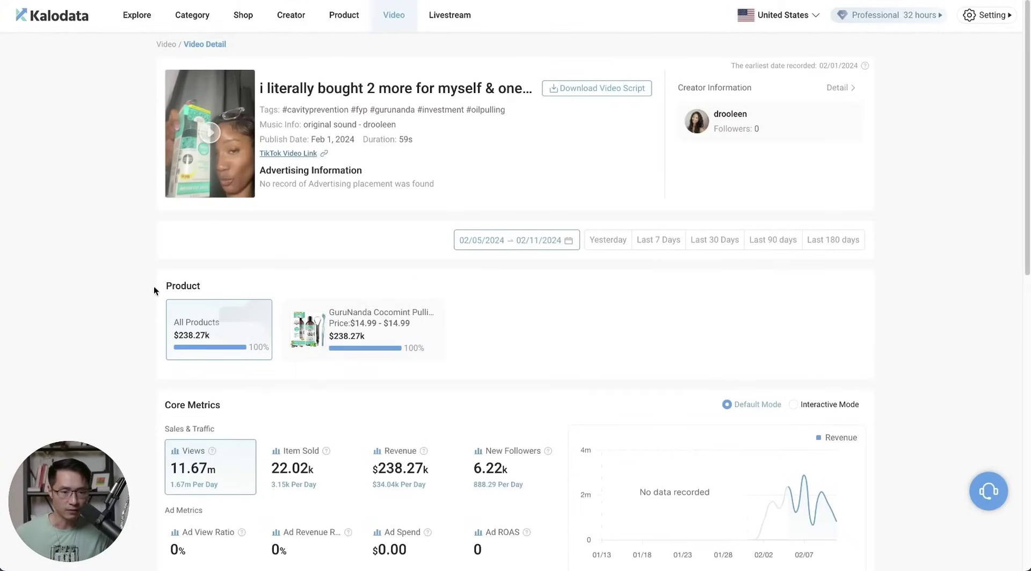
Switch the video's metrics to Last 30 Days: 15.66m views, 34.27k items sold, $334.51k revenue
scroll(129, 266, "down", 1)
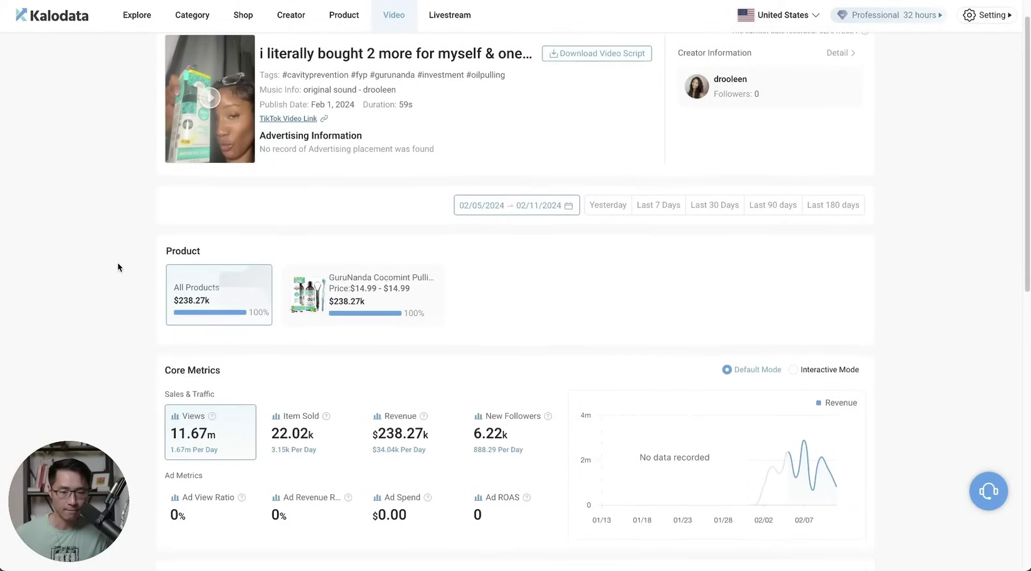
left_click(655, 208)
left_click(704, 209)
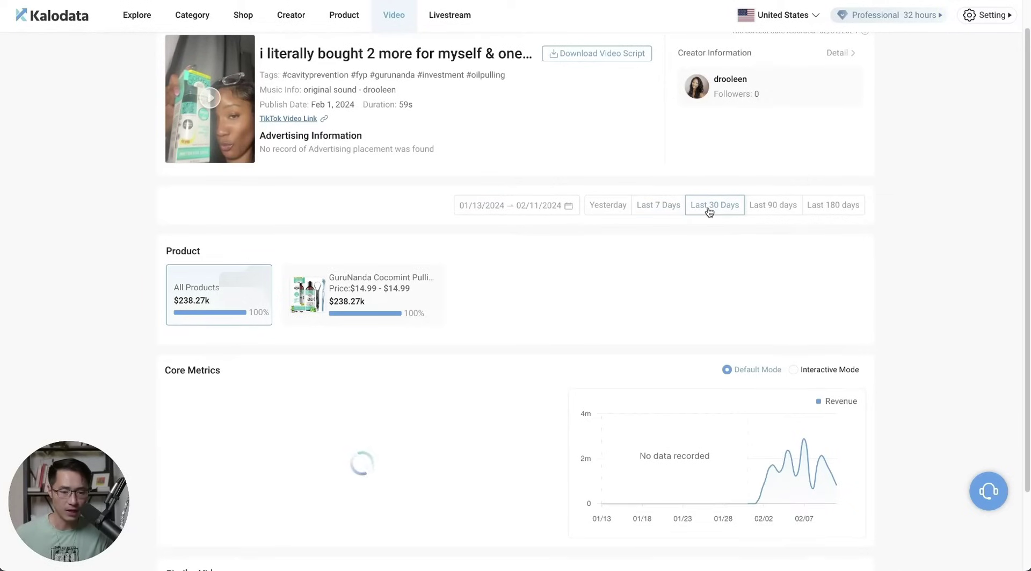
left_click(395, 438)
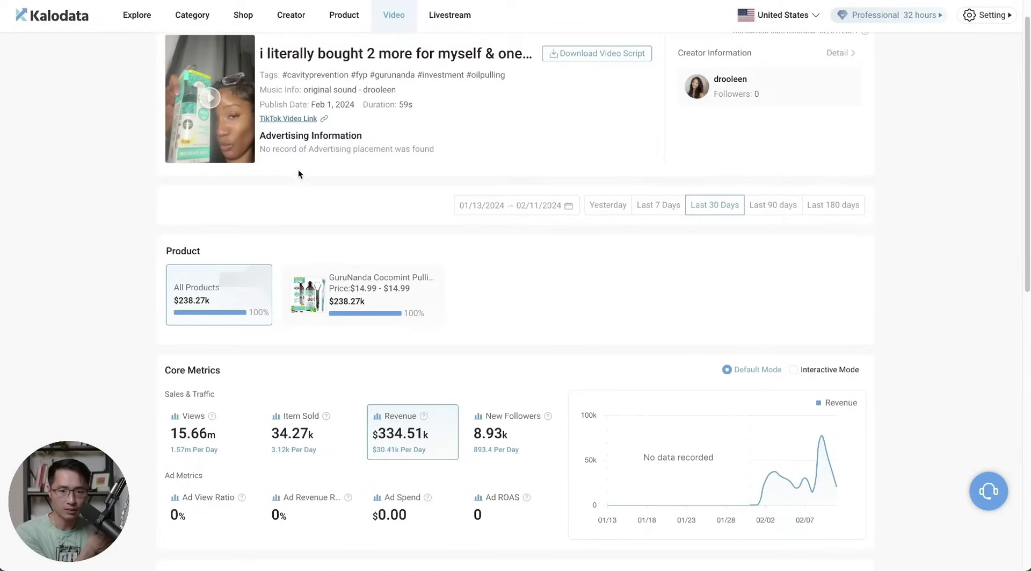
Return to Explore, where GuruNanda's pulling oil ranks second and GuruNanda LLC tops Top Shops at $1.34m
left_click(1018, 264)
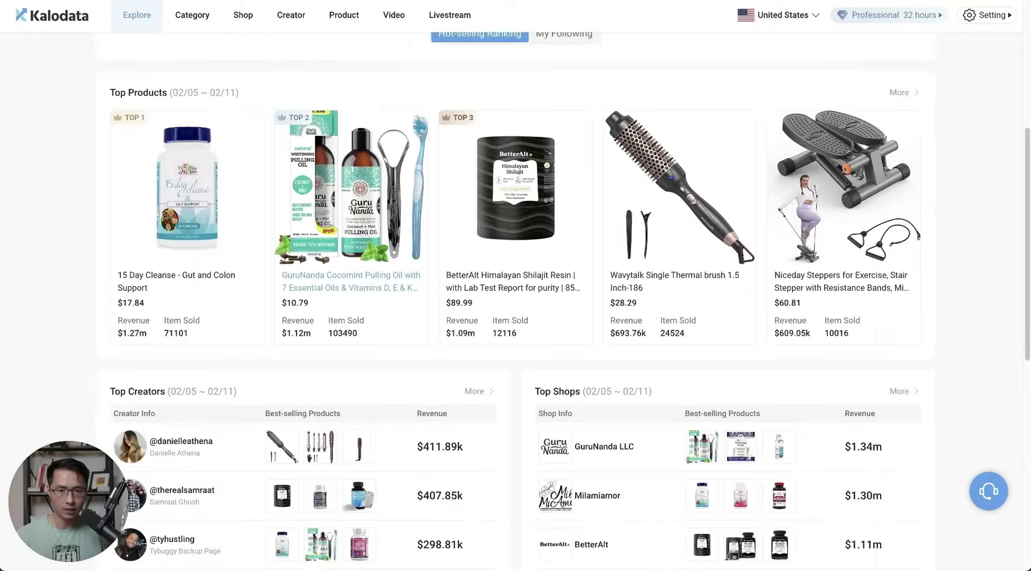
Open Niceday Steppers, limit it to Last 7 Days ($609.05k revenue), and open its top creator's profile
scroll(349, 279, "down", 1)
left_click(837, 178)
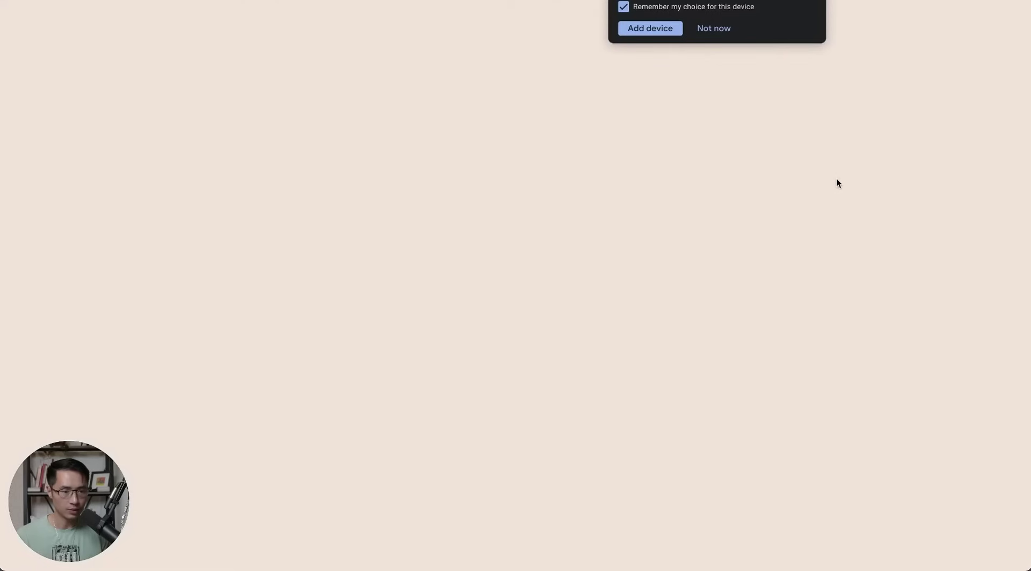
scroll(523, 142, "down", 1)
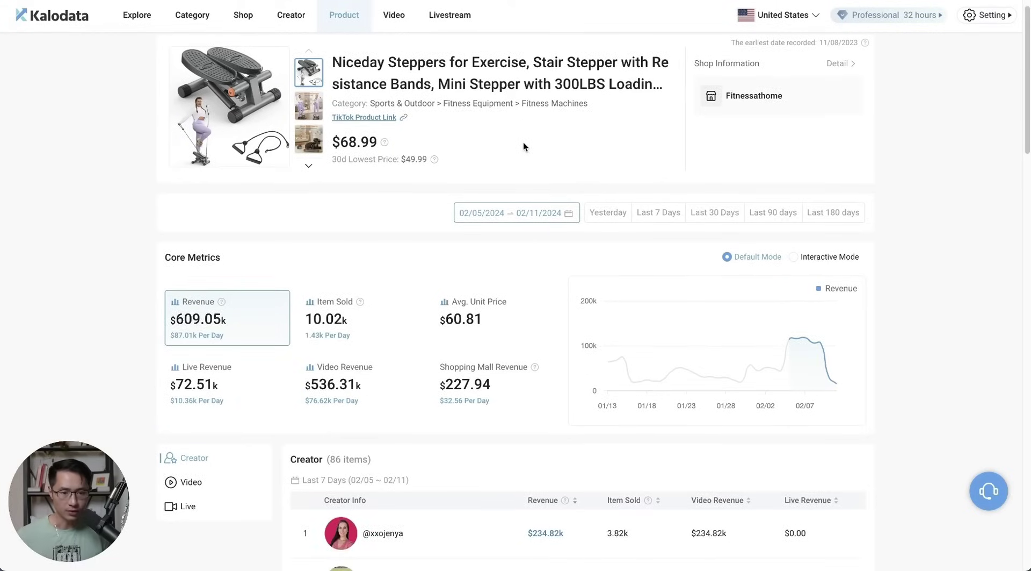
left_click(656, 188)
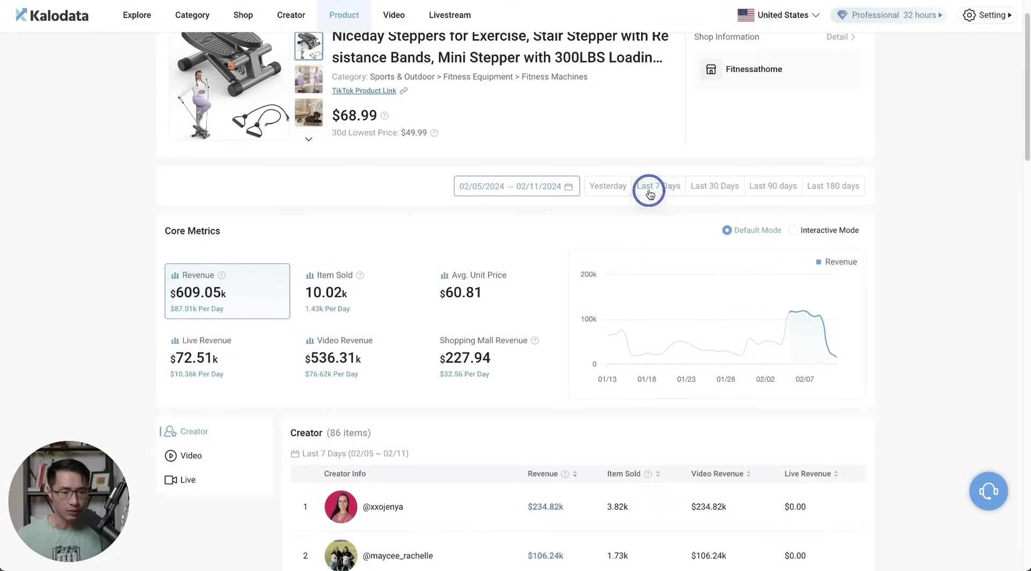
scroll(573, 226, "down", 3)
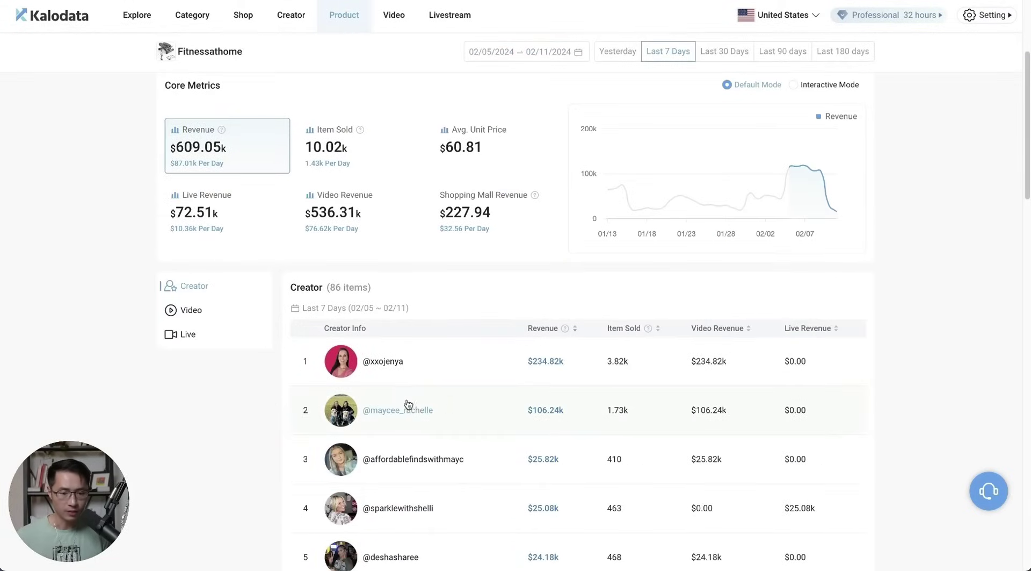
left_click(385, 363)
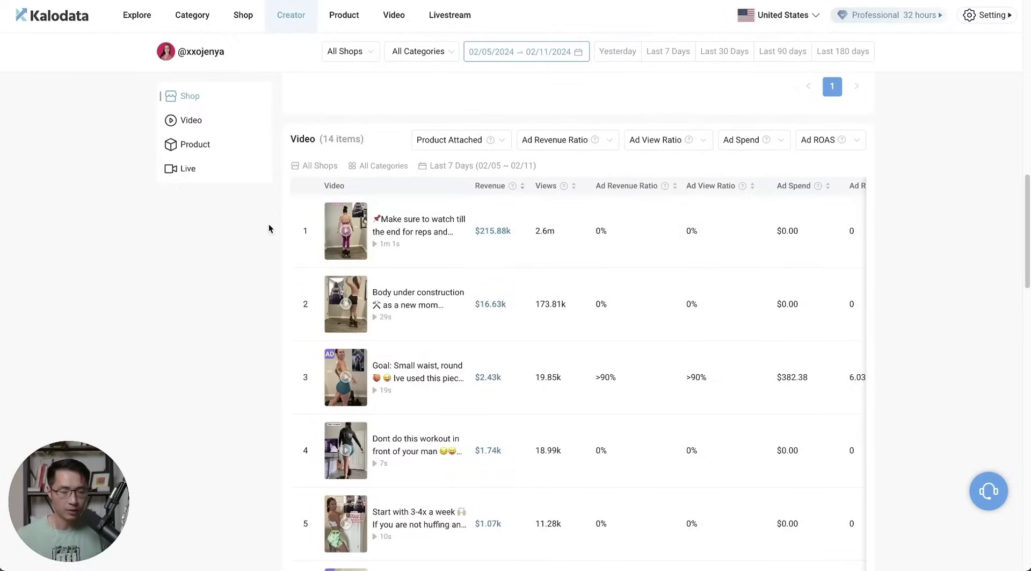
Open the creator's $215.88k top stepper video, preview it briefly, and close the player
scroll(492, 217, "down", 1)
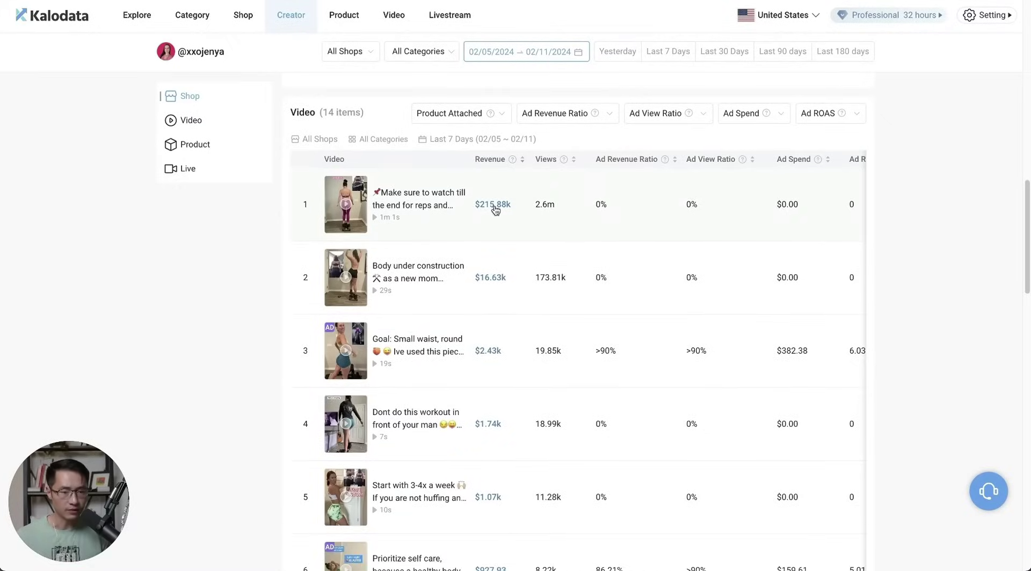
left_click(411, 205)
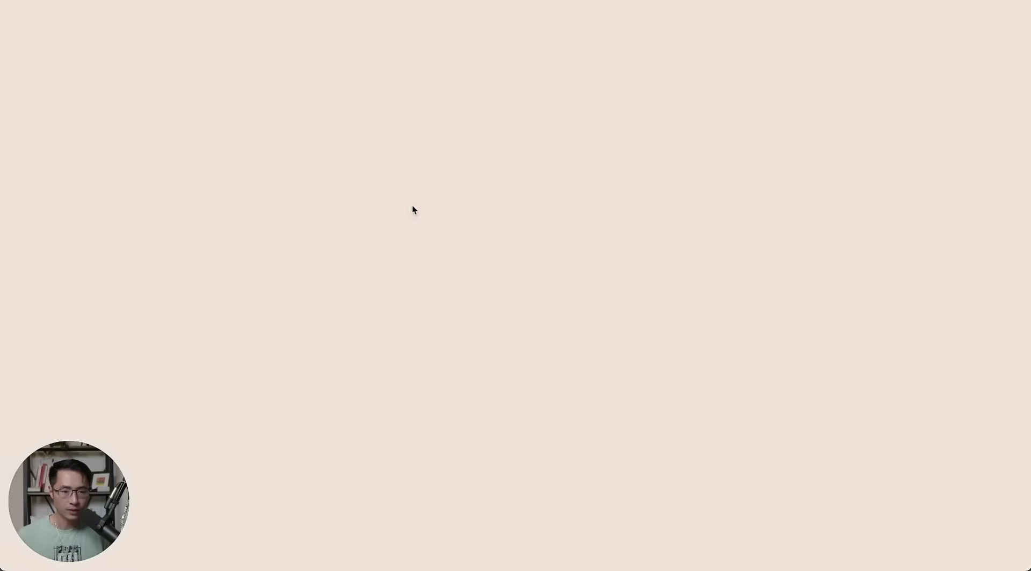
left_click(221, 148)
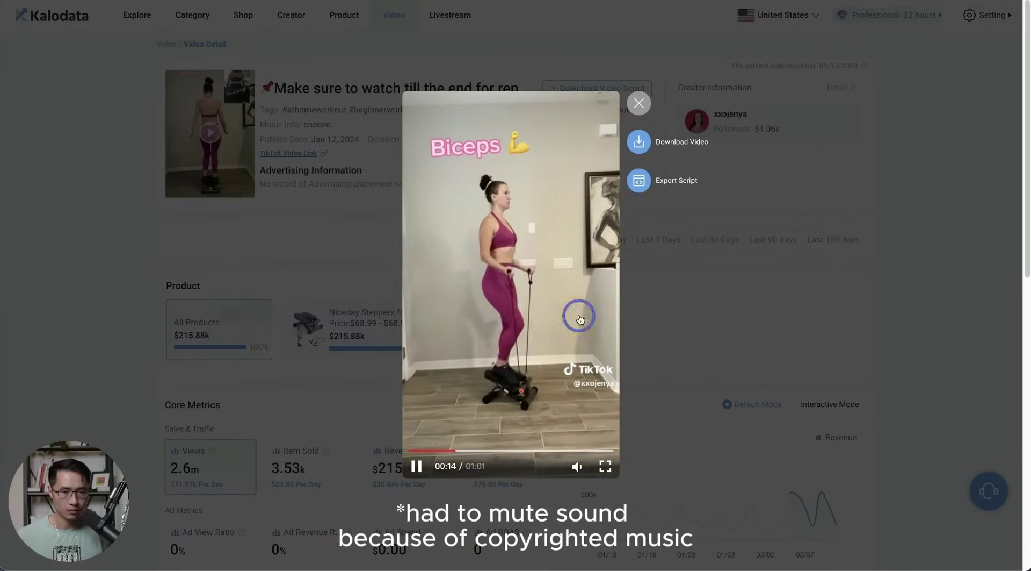
left_click(579, 319)
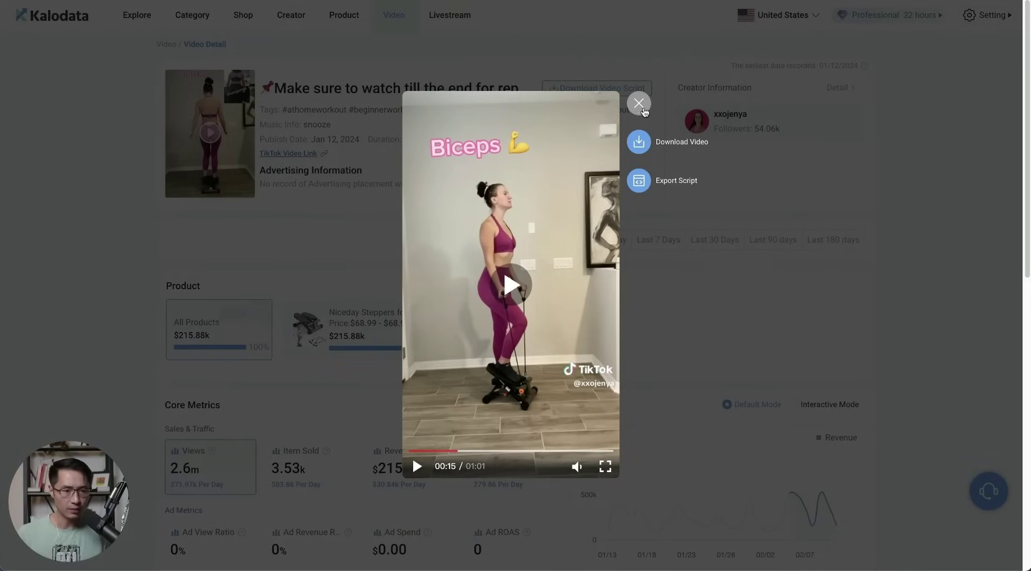
left_click(643, 109)
scroll(483, 334, "down", 1)
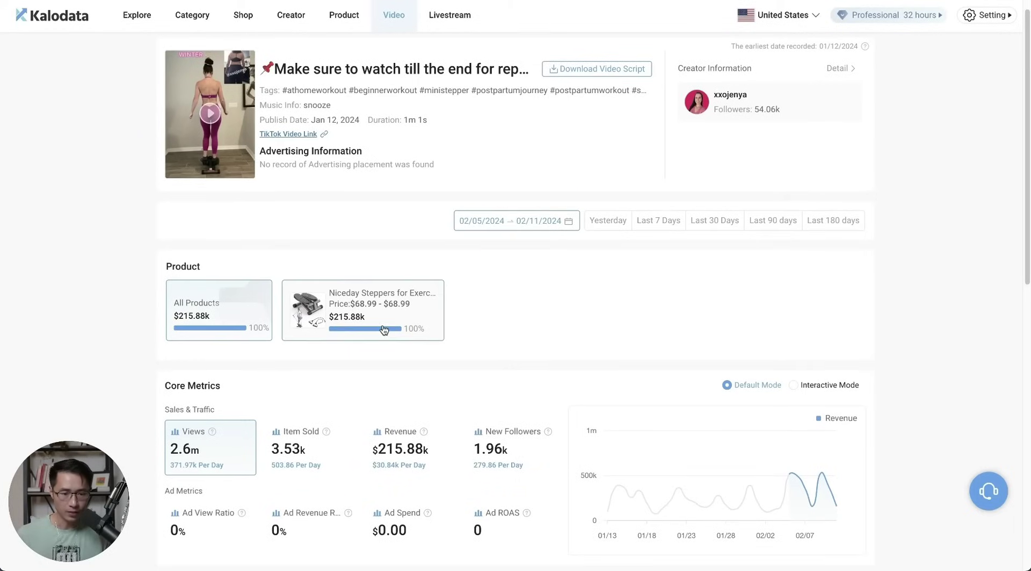
Scroll to the Similar Videos grid, led by a 603.21k-view, $50.29k revenue stepper clip
mouse_move(371, 560)
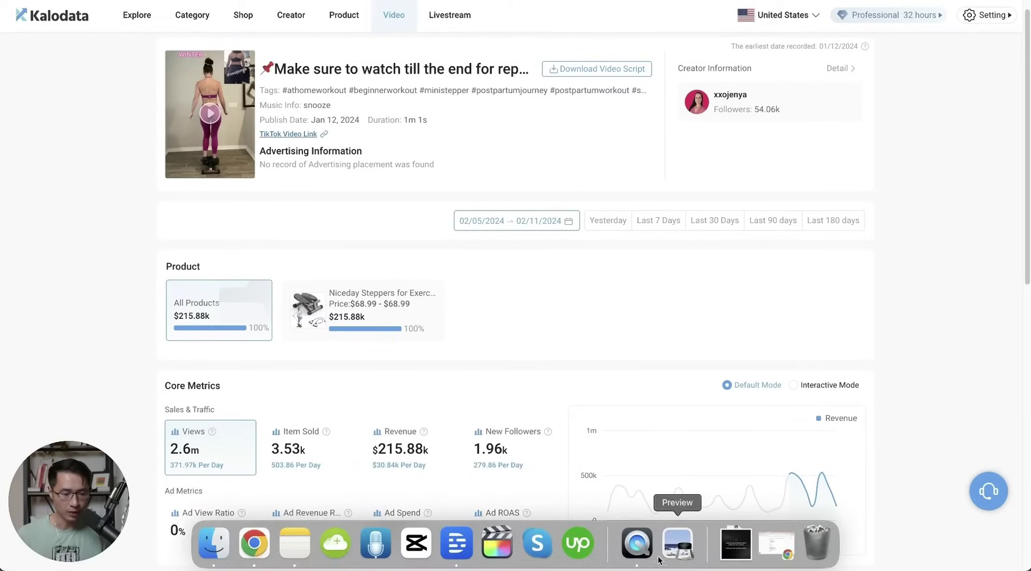
left_click(638, 554)
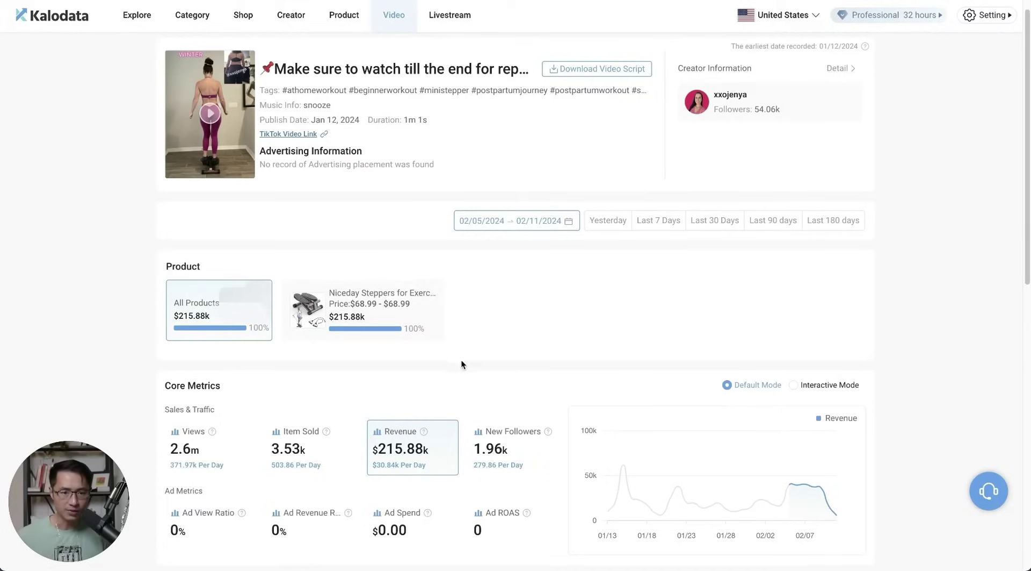
scroll(483, 309, "down", 5)
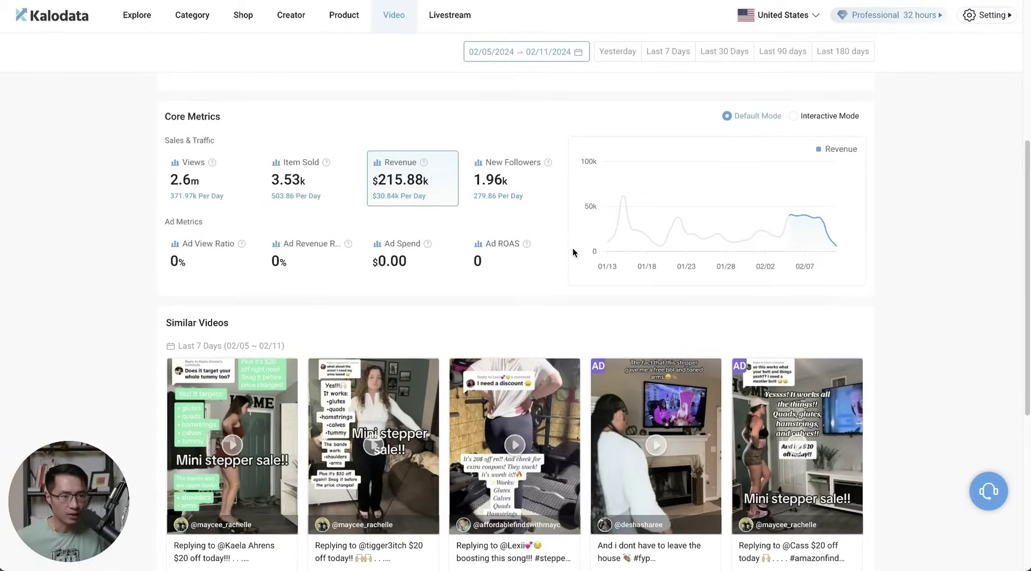
scroll(572, 247, "down", 3)
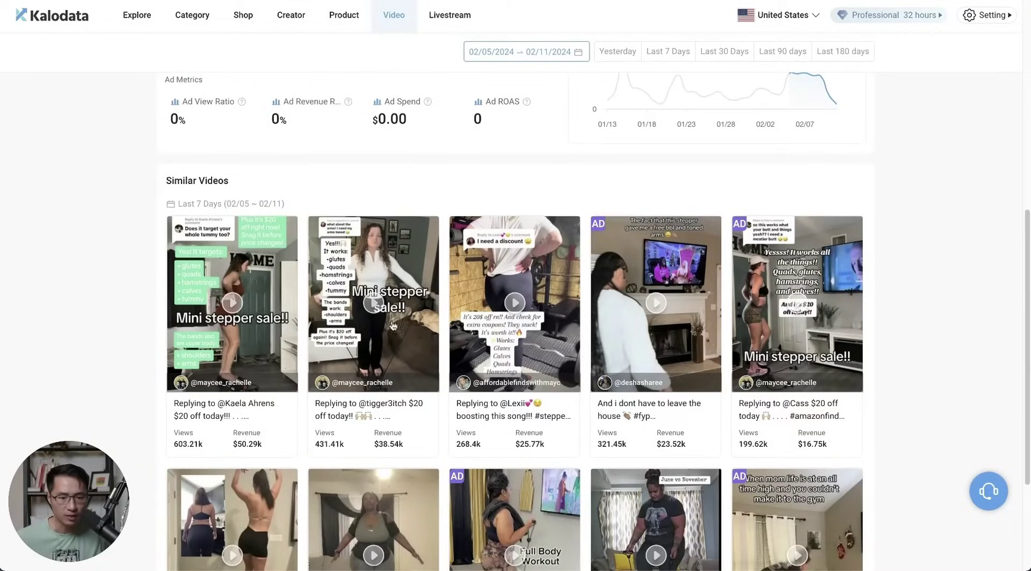
Preview the $16.75k similar mini stepper ad video, then go back to the Explore rankings
scroll(559, 322, "down", 3)
left_click(773, 238)
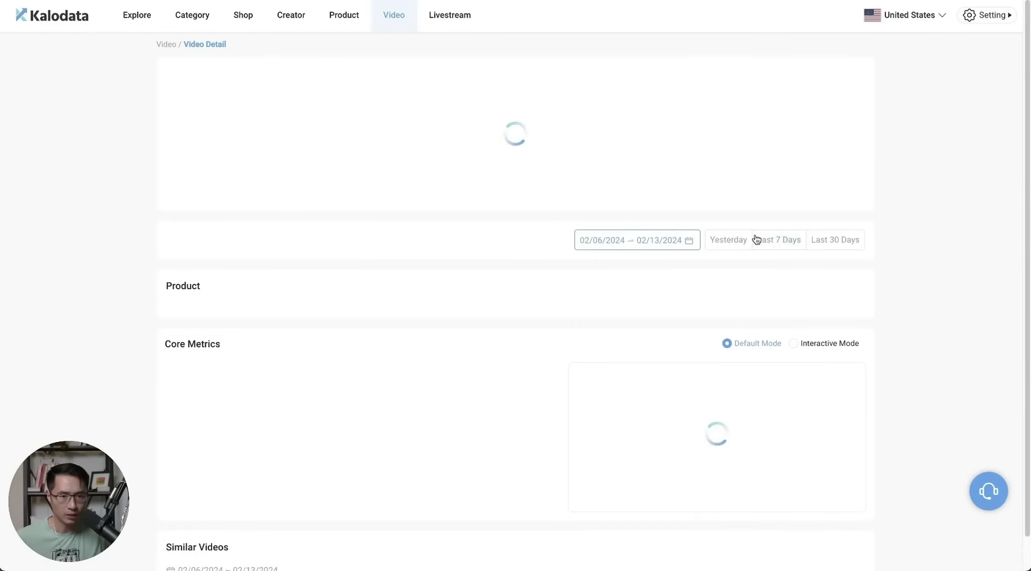
left_click(226, 186)
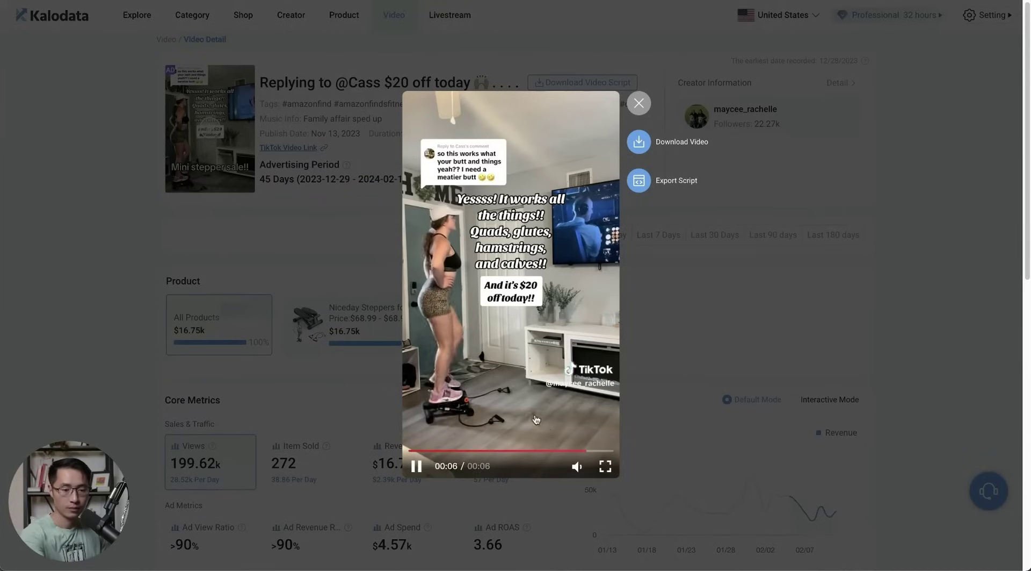
left_click(473, 443)
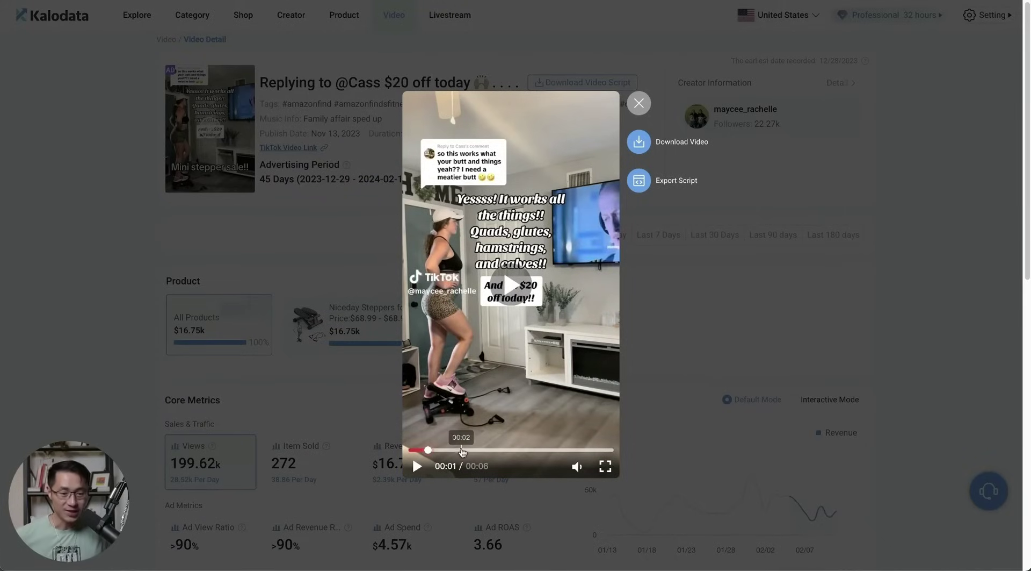
left_click(640, 104)
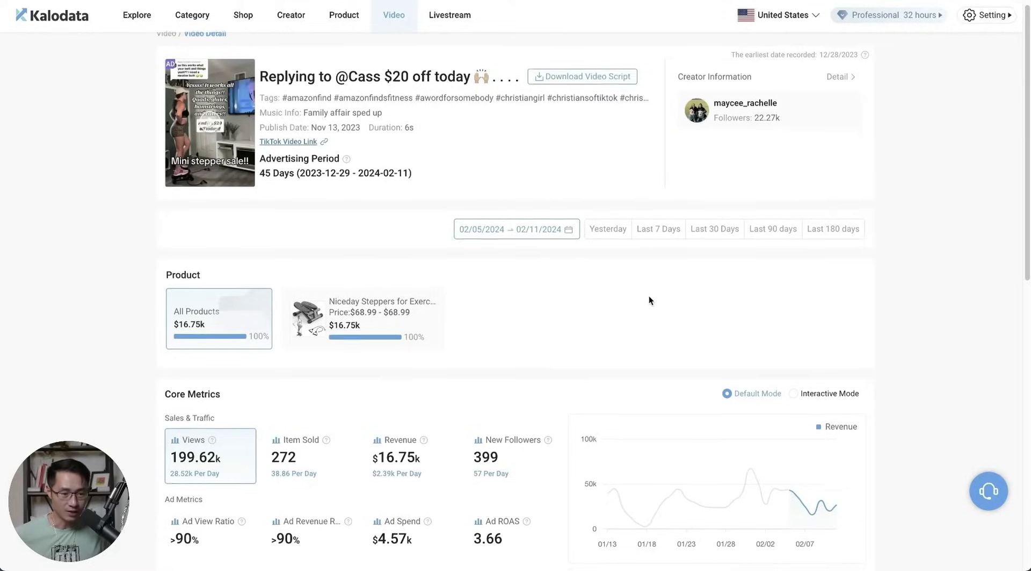
scroll(537, 365, "down", 1)
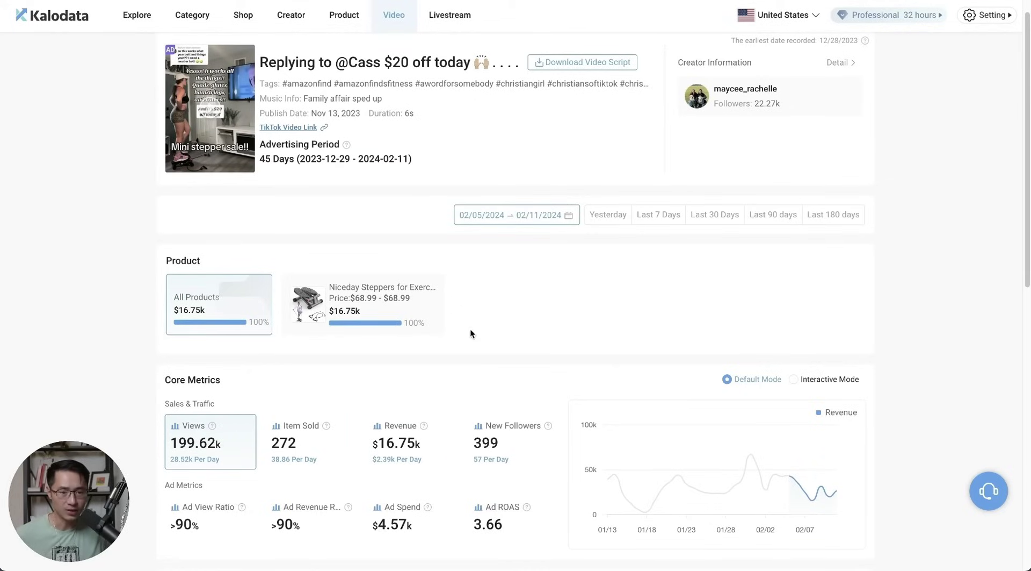
key("alt+Left")
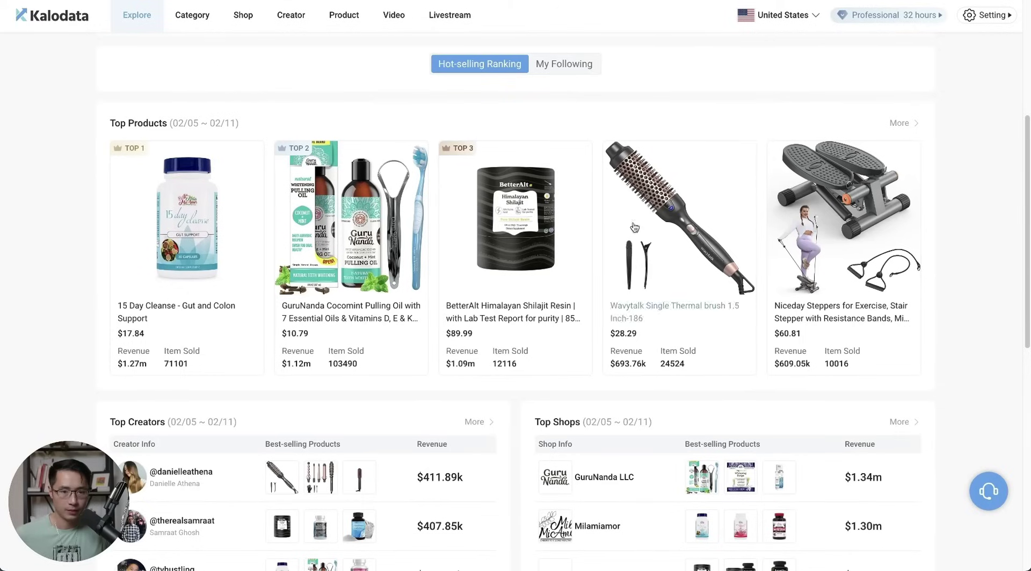
Browse the Explore page's top lists and open the fifth top video, the $160.95k collagen peptides clip
left_click(131, 27)
scroll(95, 168, "down", 3)
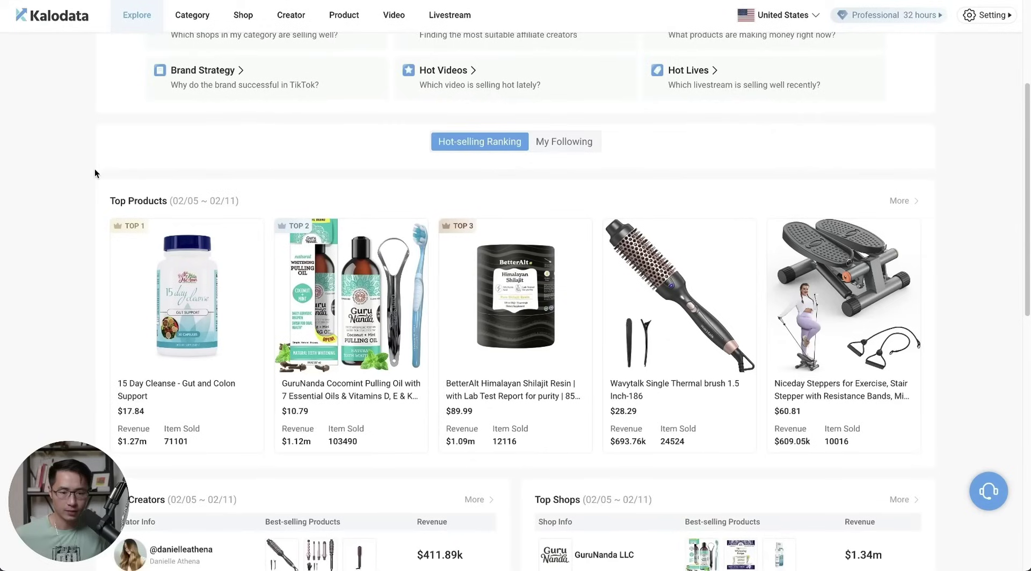
scroll(94, 168, "down", 3)
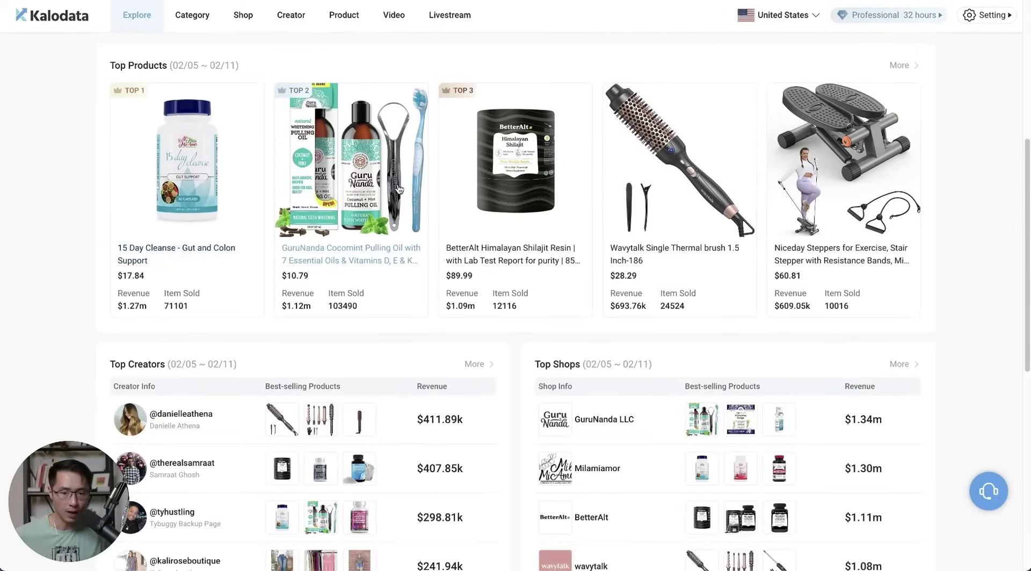
scroll(398, 188, "down", 3)
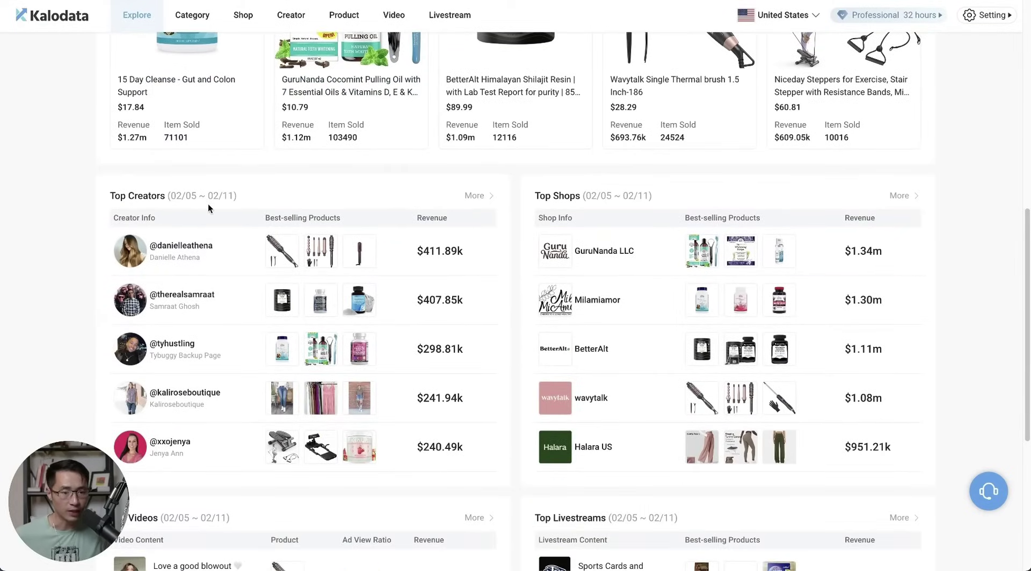
scroll(435, 190, "down", 2)
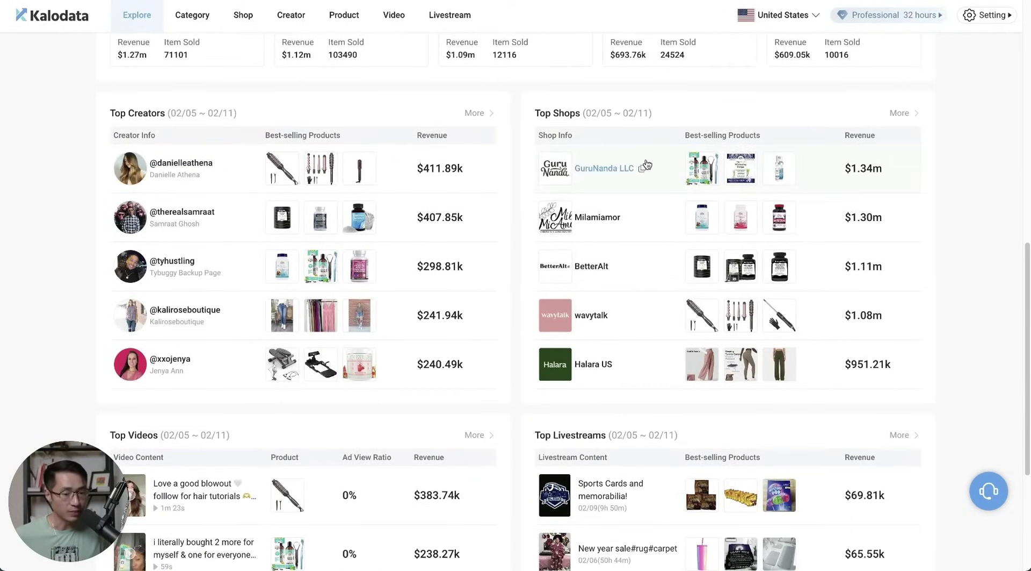
scroll(648, 164, "down", 4)
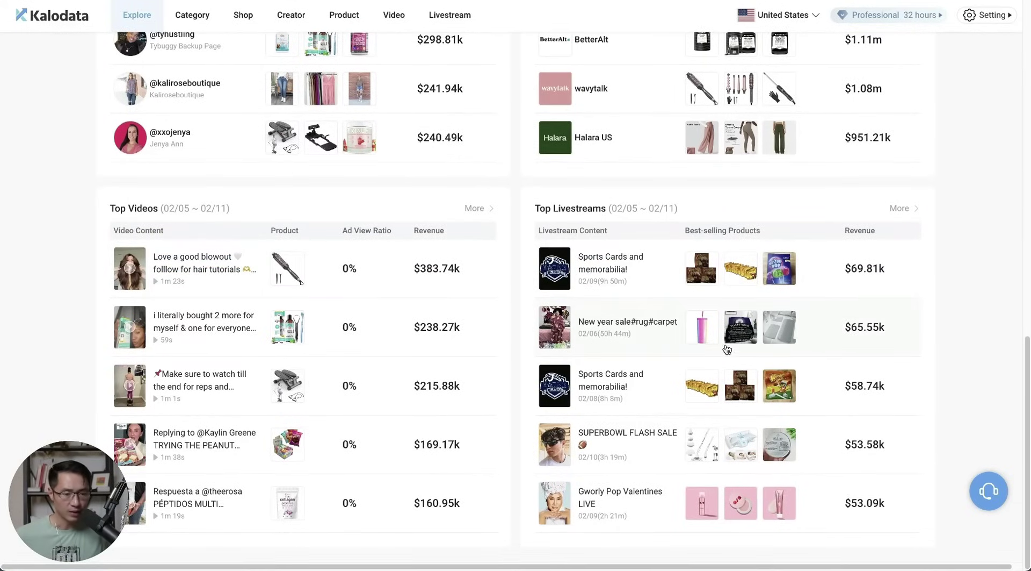
scroll(995, 384, "up", 3)
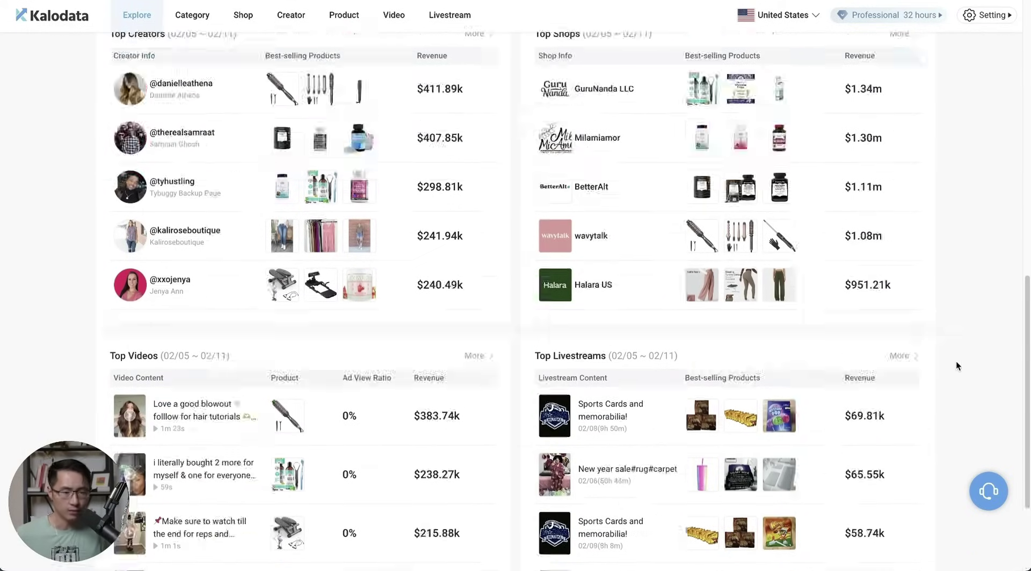
scroll(956, 360, "down", 3)
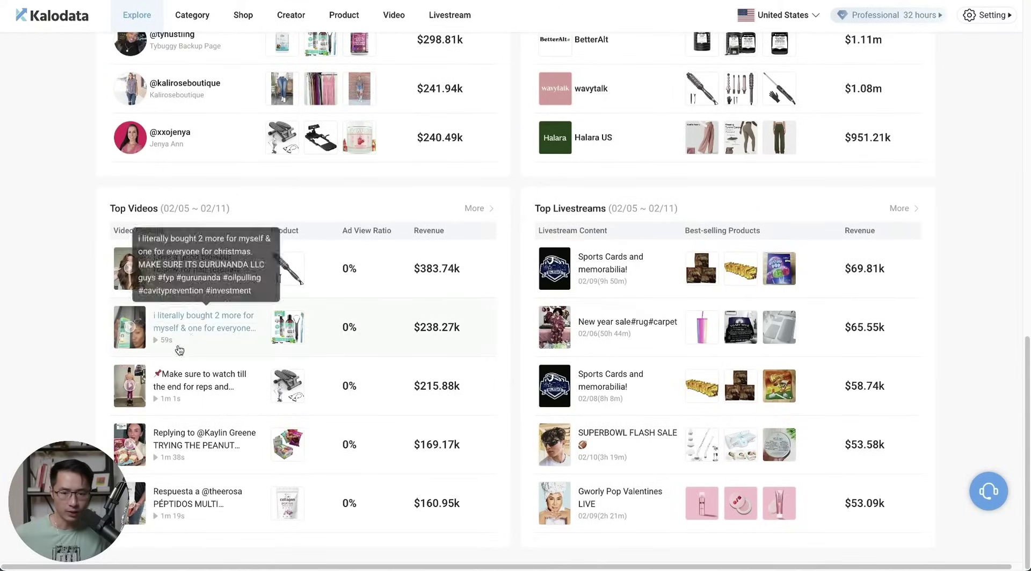
left_click(193, 500)
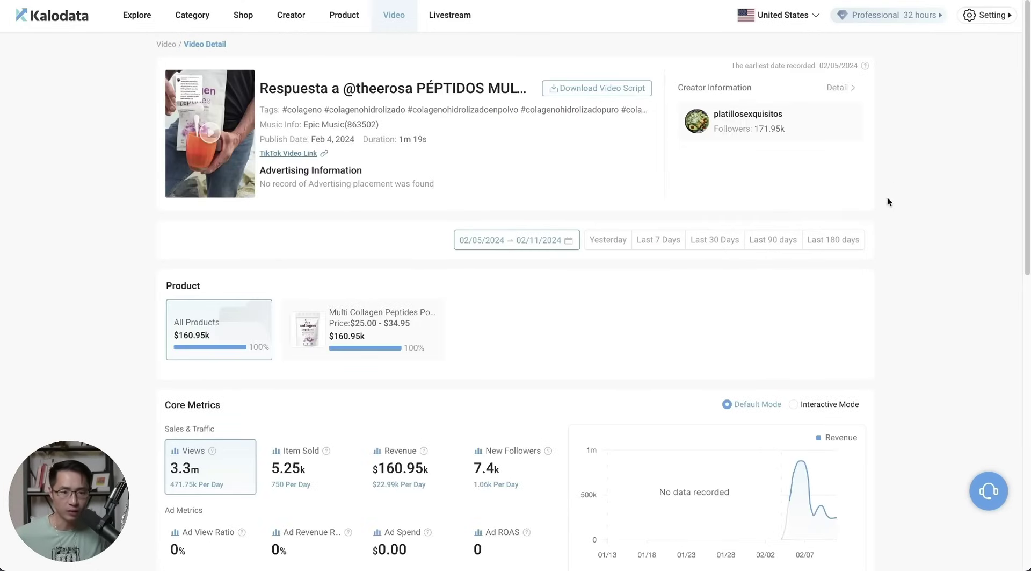
Filter the category rankings to Computers & Office Equipment and switch to the Creator rankings
left_click(138, 15)
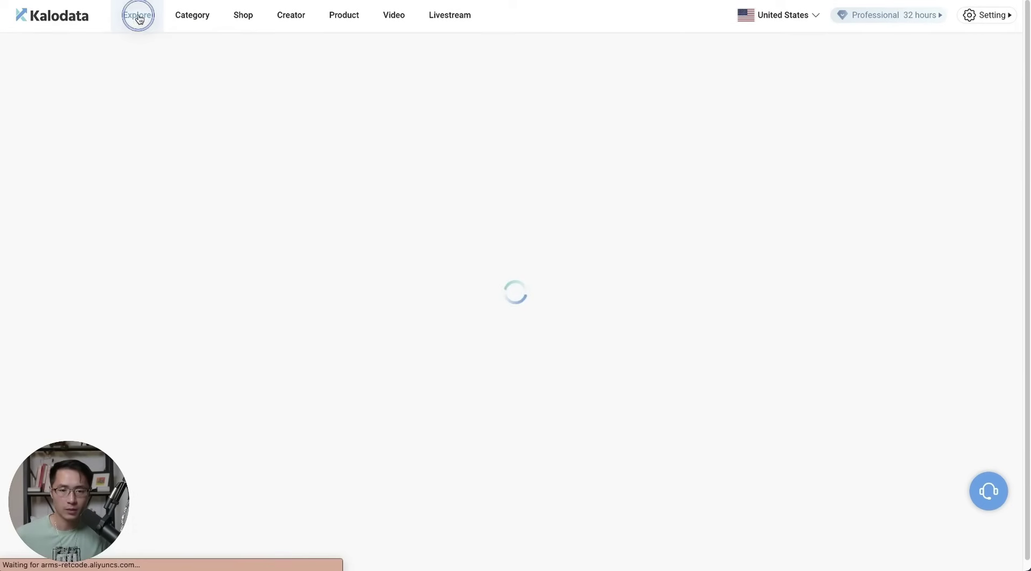
left_click(190, 15)
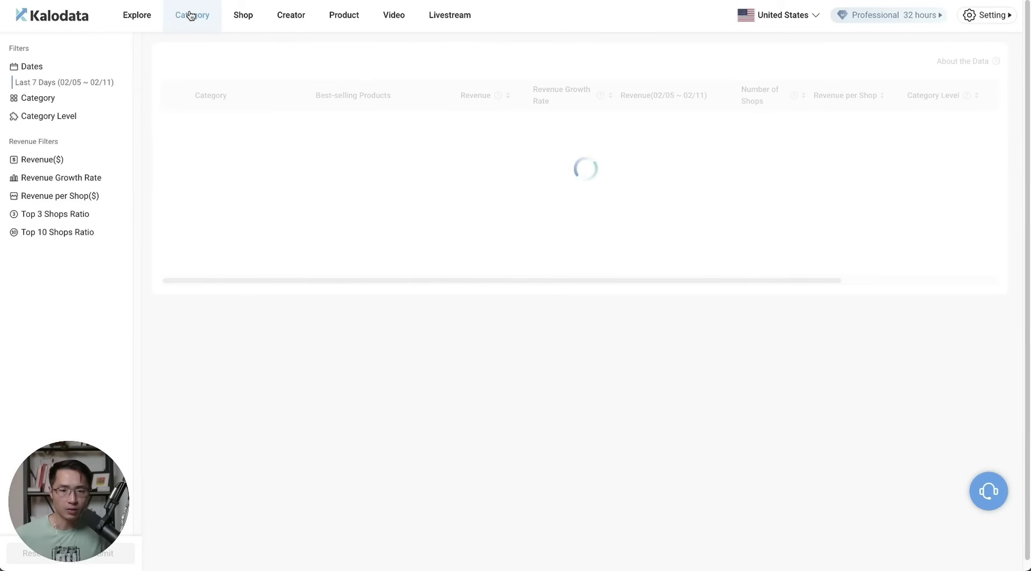
left_click(38, 99)
mouse_move(147, 154)
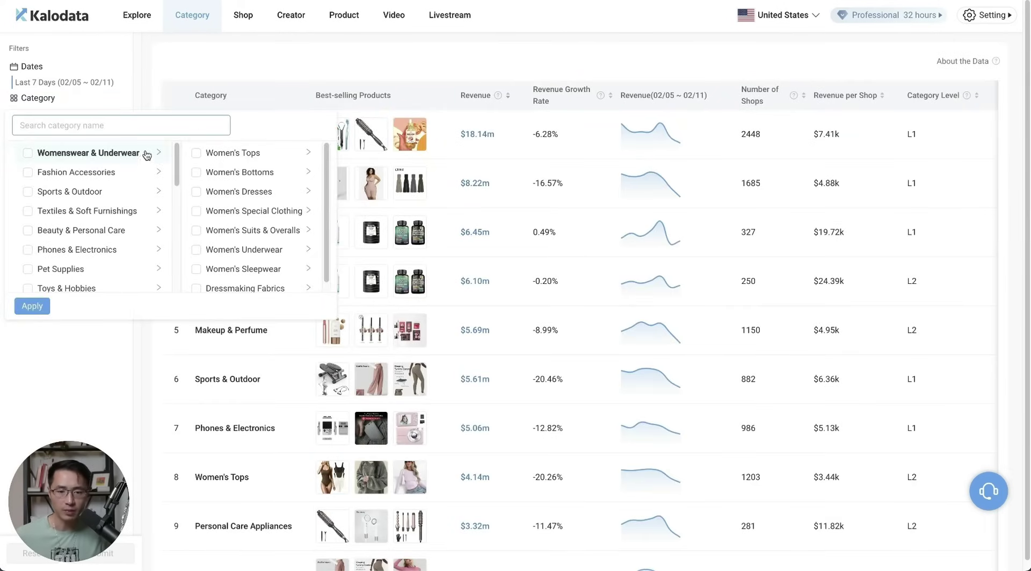
left_click_drag(177, 155, 175, 191)
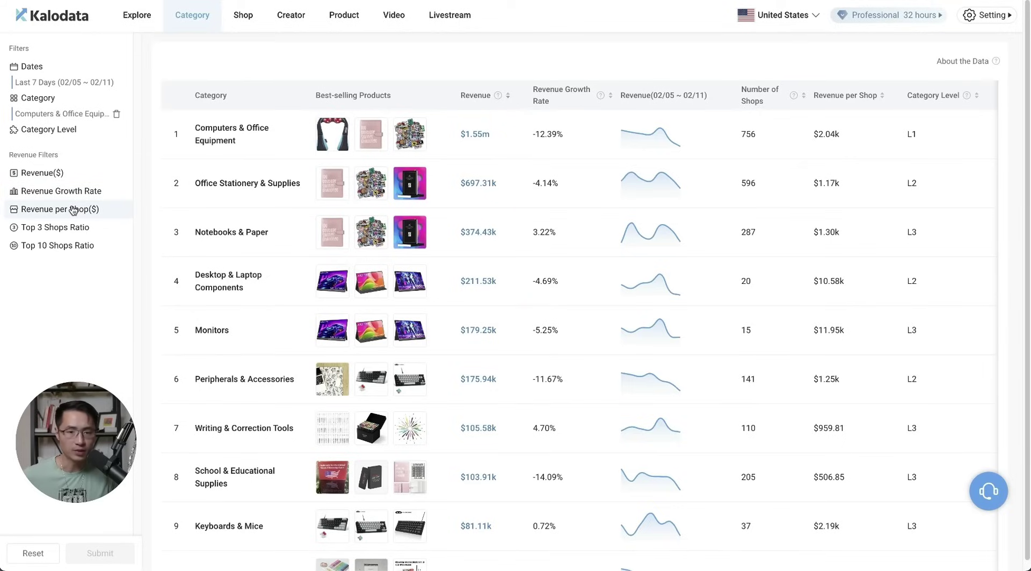
left_click(291, 15)
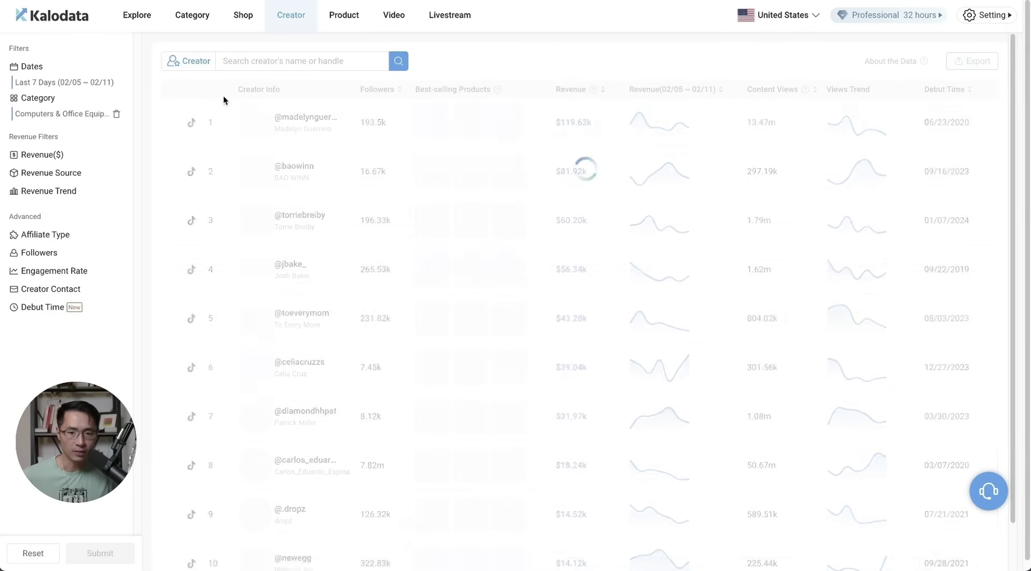
Apply a <50k followers filter to the Computers & Office Equipment creator rankings
left_click(43, 257)
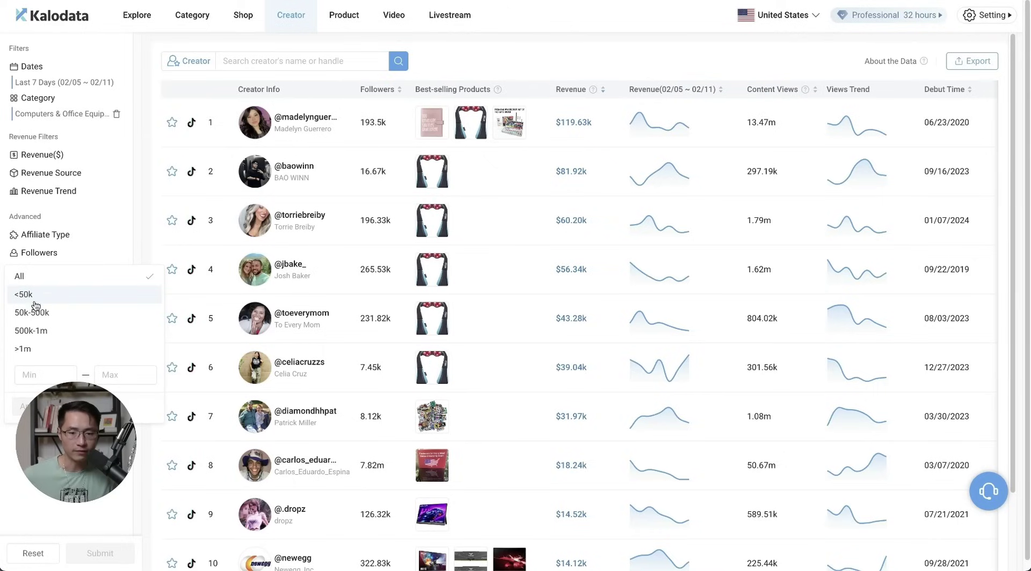
left_click(30, 297)
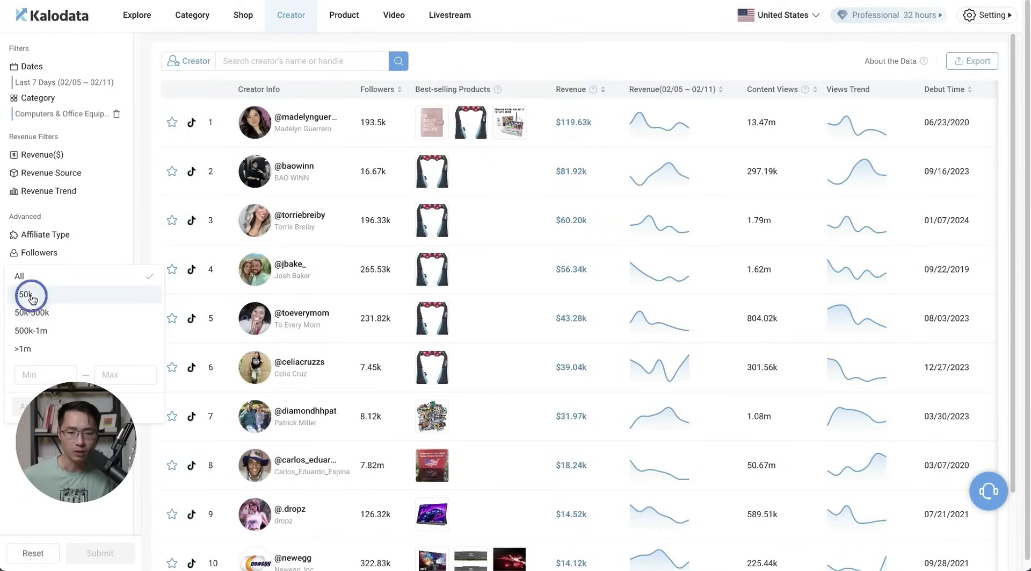
left_click(108, 545)
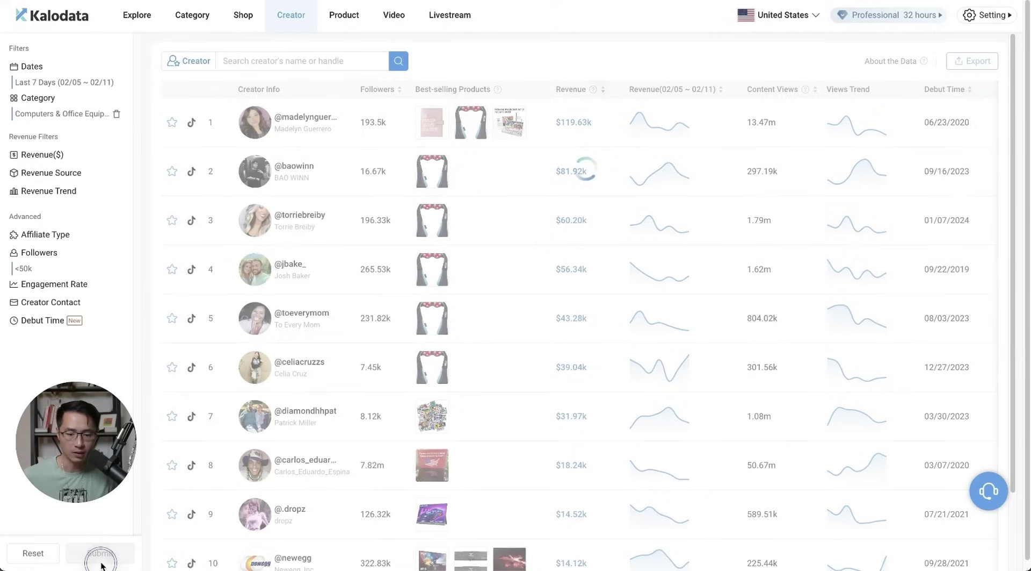